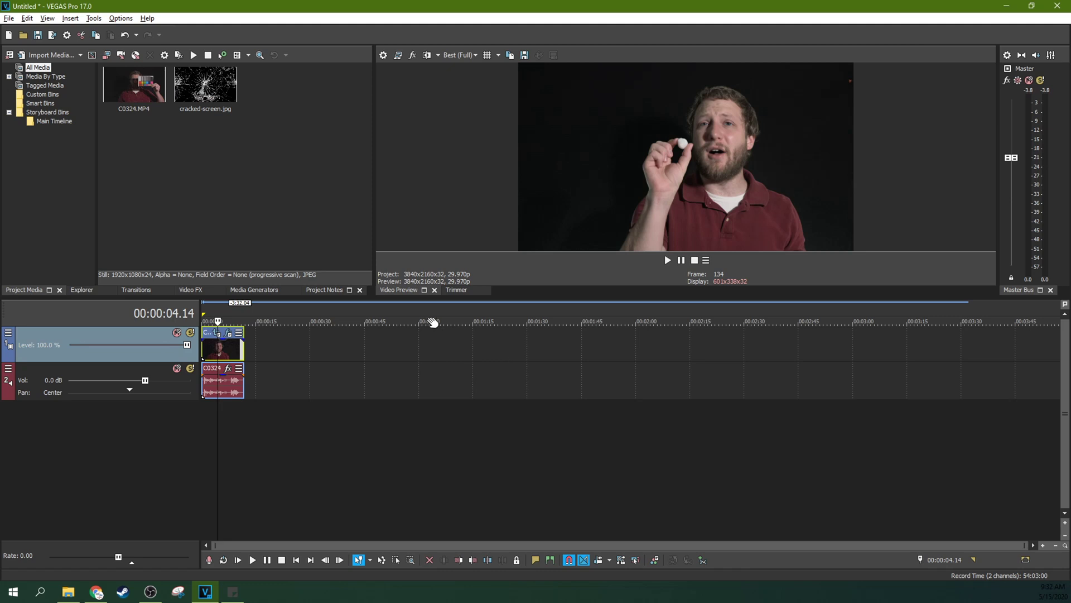
Zoom in on the timeline holding the C0324 clip.
{"action": "scroll", "coordinate": [399, 344], "scroll_direction": "up", "scroll_amount": 4}
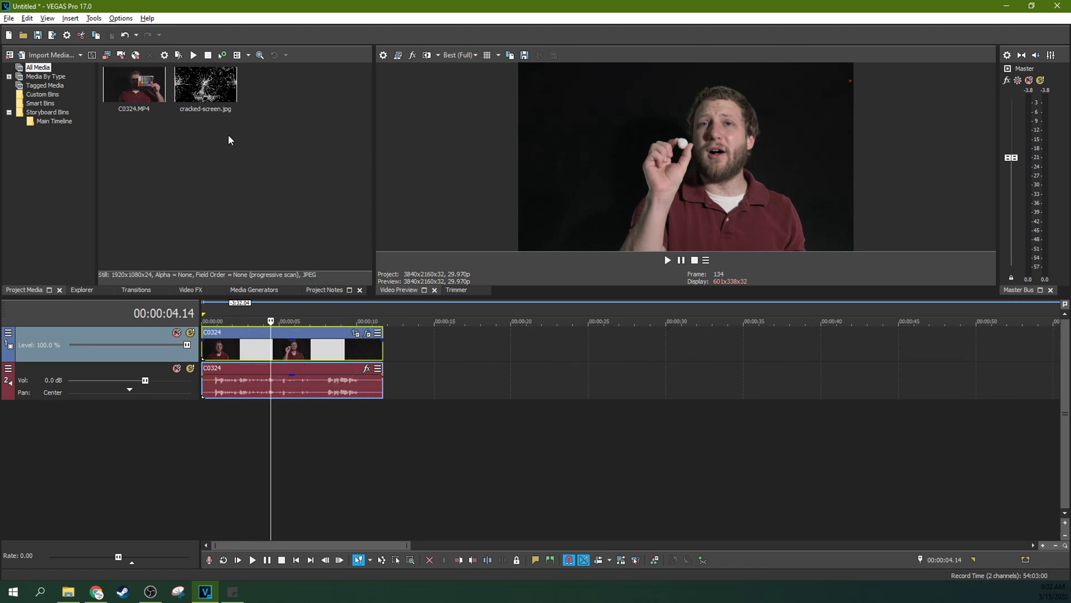
Select cracked-screen.jpg, then play the clip from 5 seconds through the ball's impact.
{"action": "left_click", "coordinate": [210, 103]}
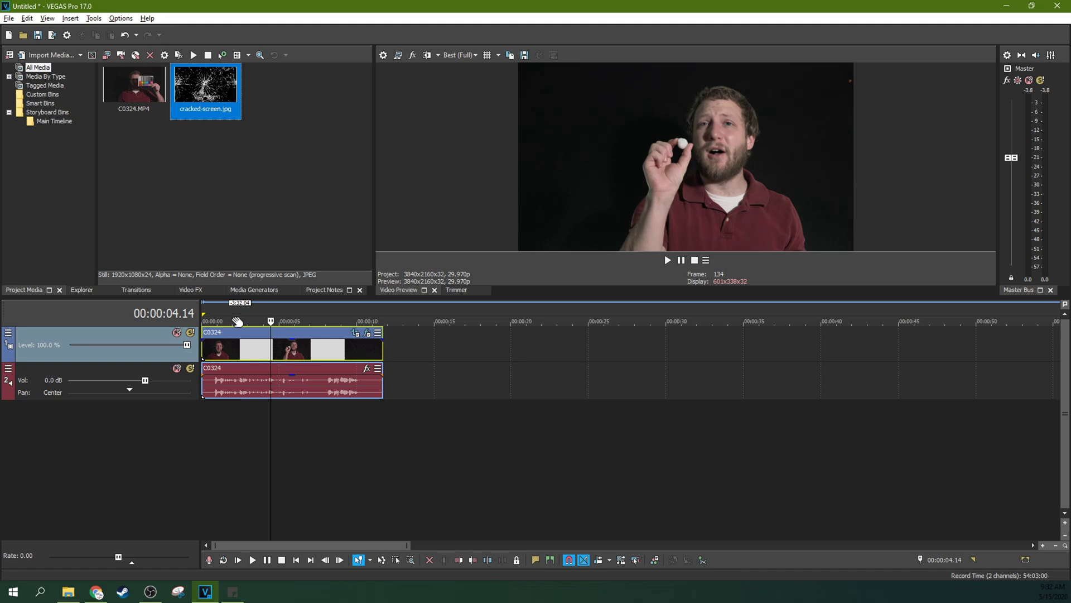
{"action": "left_click", "coordinate": [280, 357]}
{"action": "key", "text": "space"}
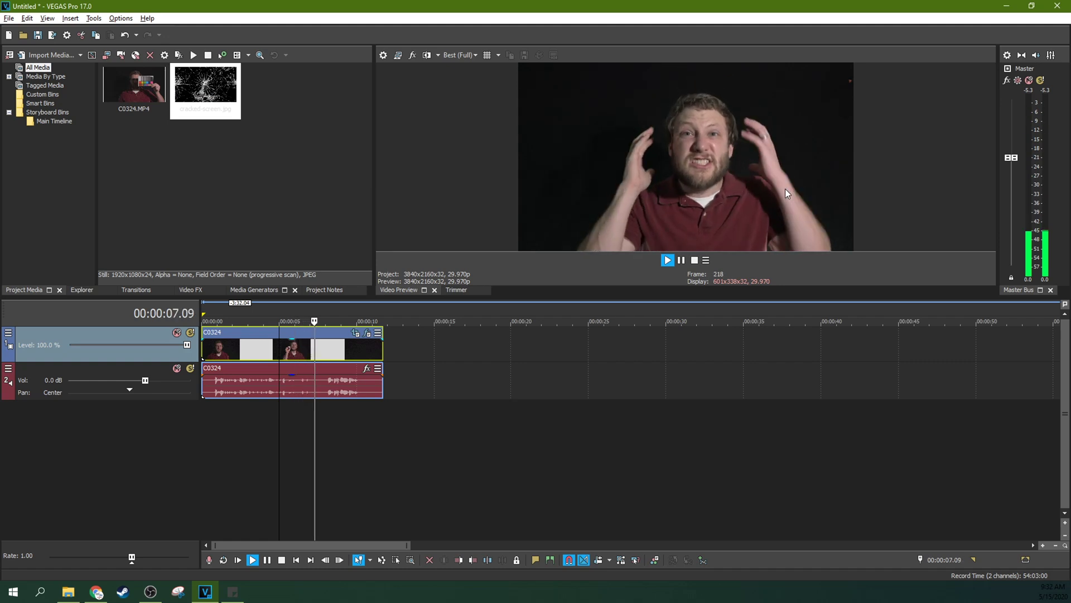
{"action": "left_click", "coordinate": [680, 260]}
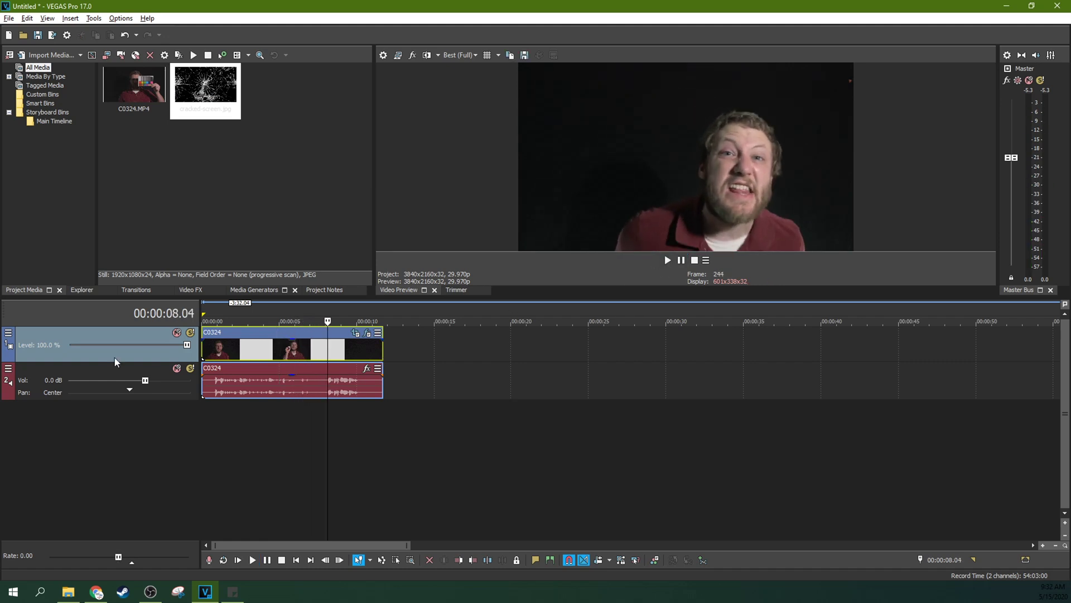
{"action": "right_click", "coordinate": [120, 355]}
Insert a video track with cracked-screen.jpg at 6.21, plus another empty track above.
{"action": "left_click", "coordinate": [163, 378]}
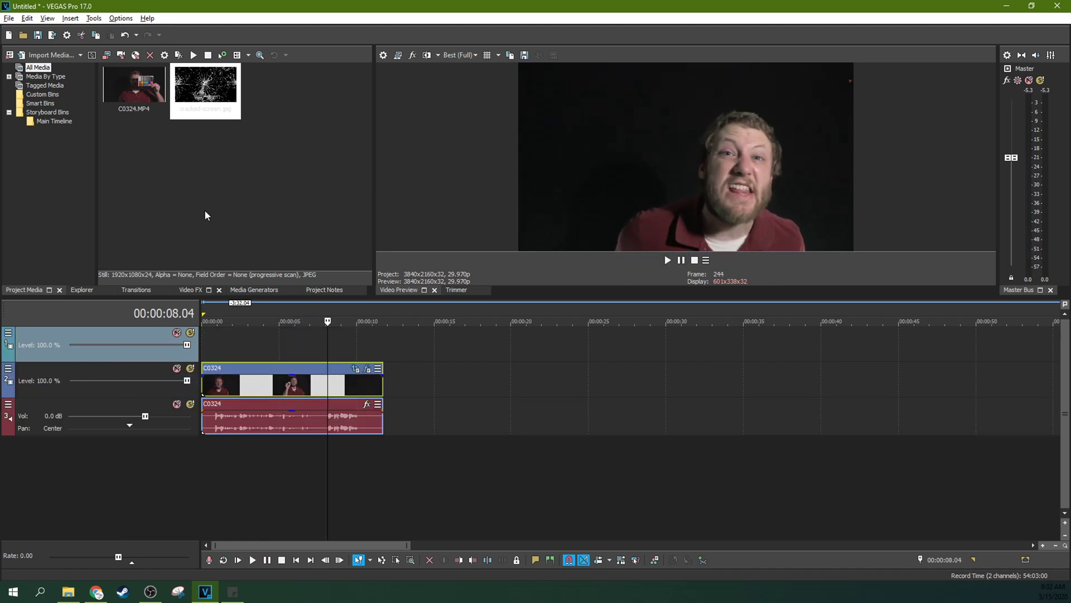
{"action": "left_click_drag", "start_coordinate": [208, 106], "coordinate": [305, 343]}
{"action": "right_click", "coordinate": [169, 355]}
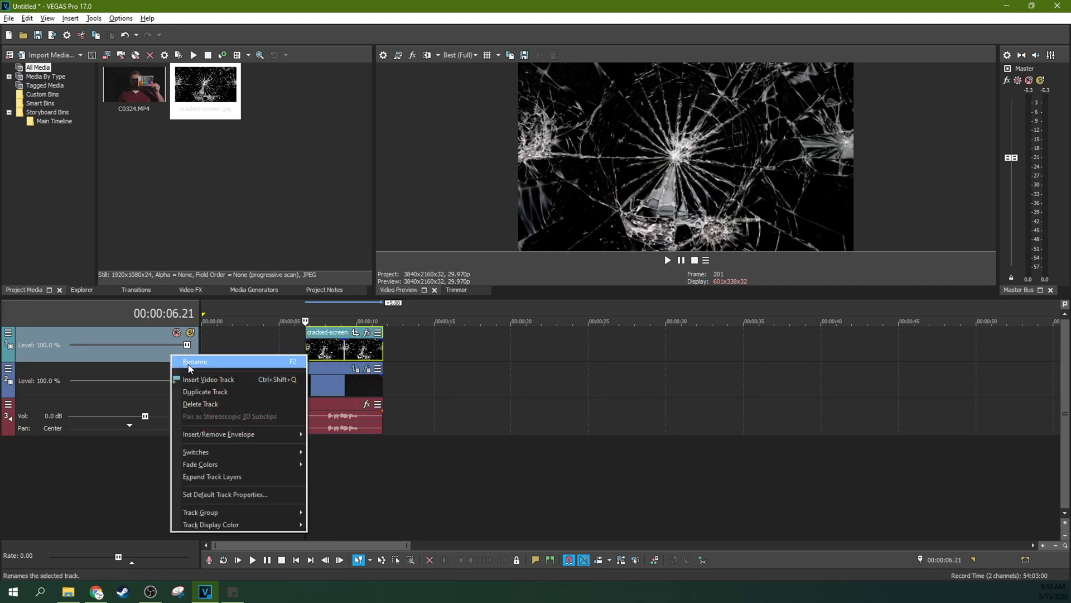
{"action": "left_click", "coordinate": [212, 379]}
Scrub around the impact and park the playhead at 5.21.
{"action": "left_click", "coordinate": [272, 344]}
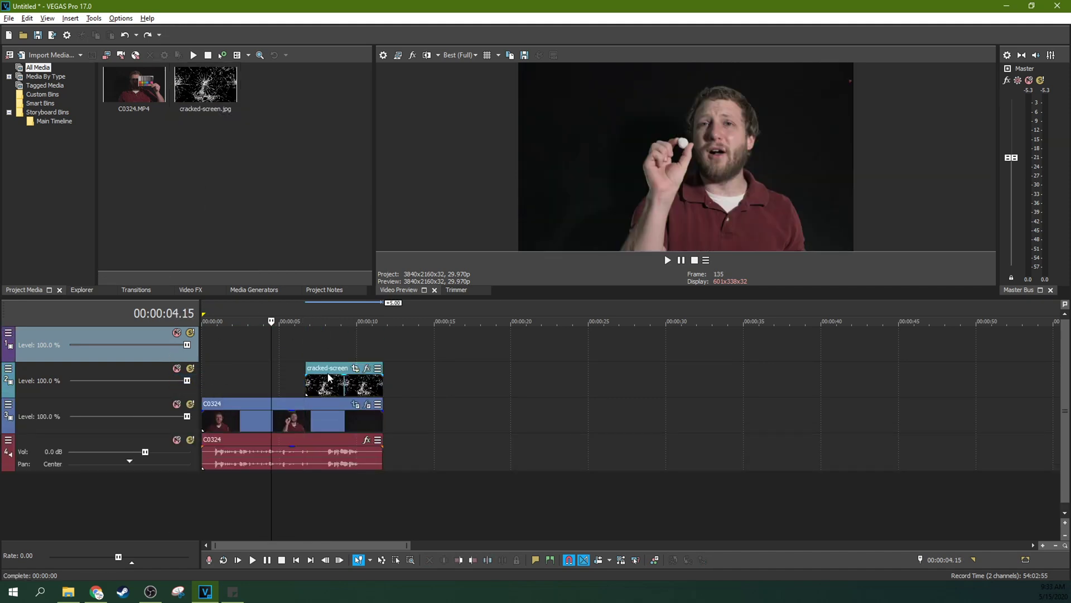
{"action": "left_click", "coordinate": [327, 379]}
{"action": "left_click", "coordinate": [306, 386]}
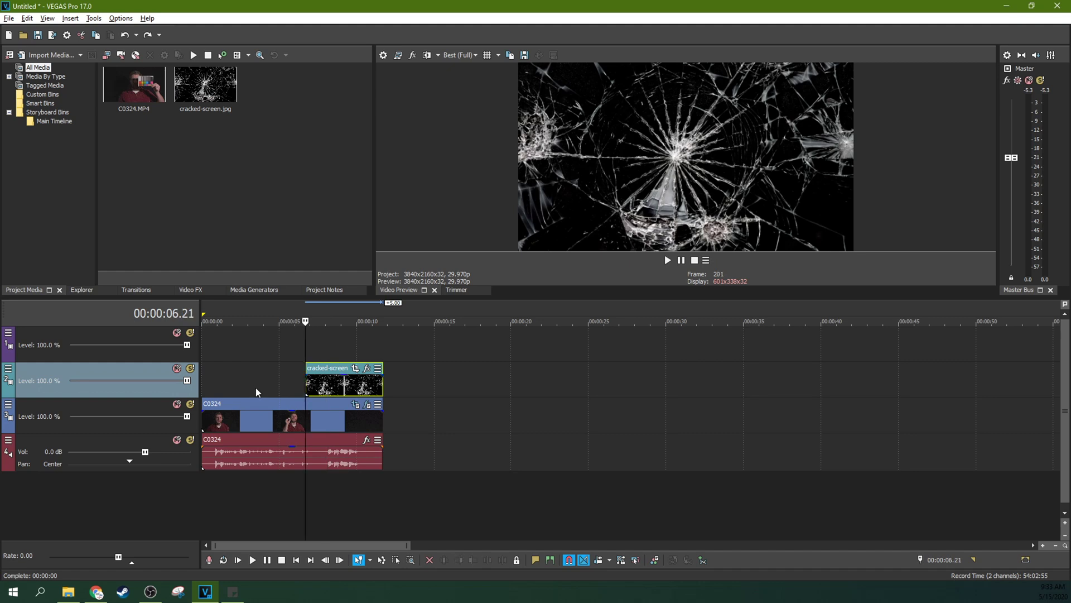
{"action": "left_click", "coordinate": [289, 380]}
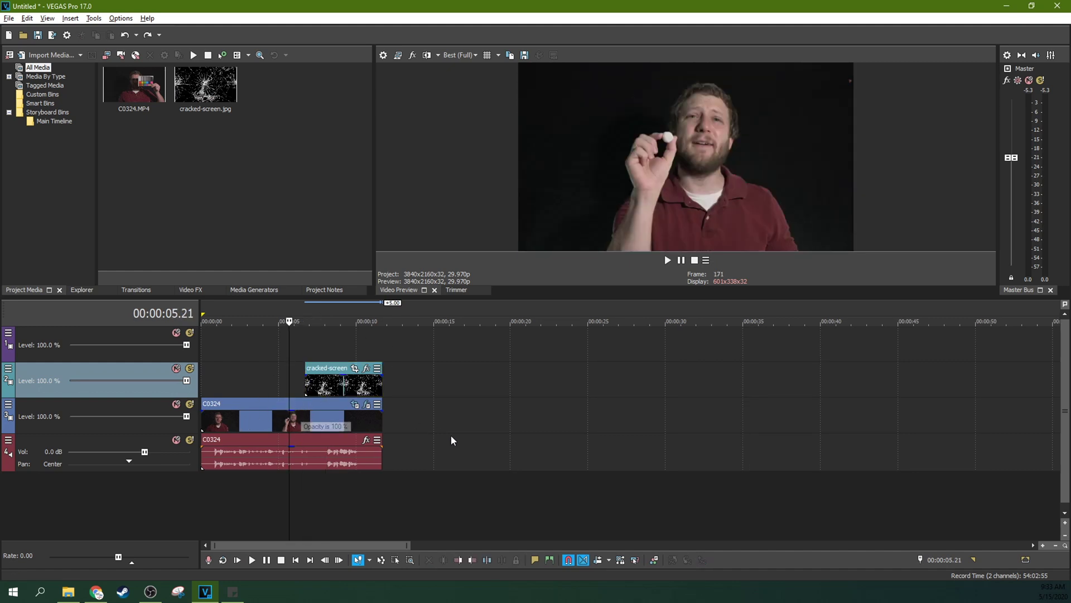
With Ignore Event Grouping on, copy the C0324 video alone onto the top track at 0.
{"action": "left_click", "coordinate": [635, 560]}
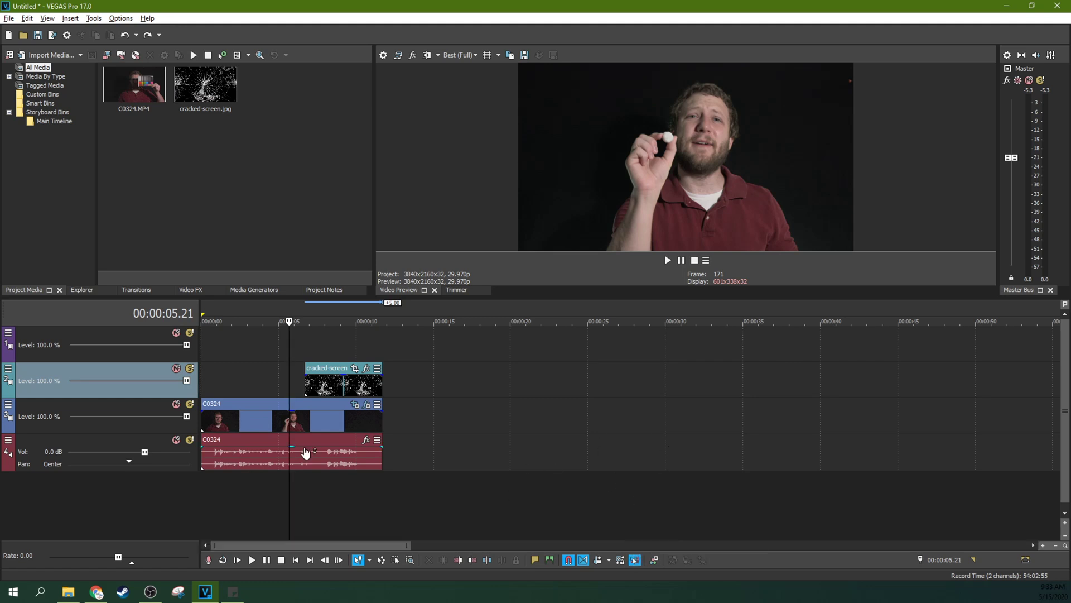
{"action": "left_click", "coordinate": [317, 404]}
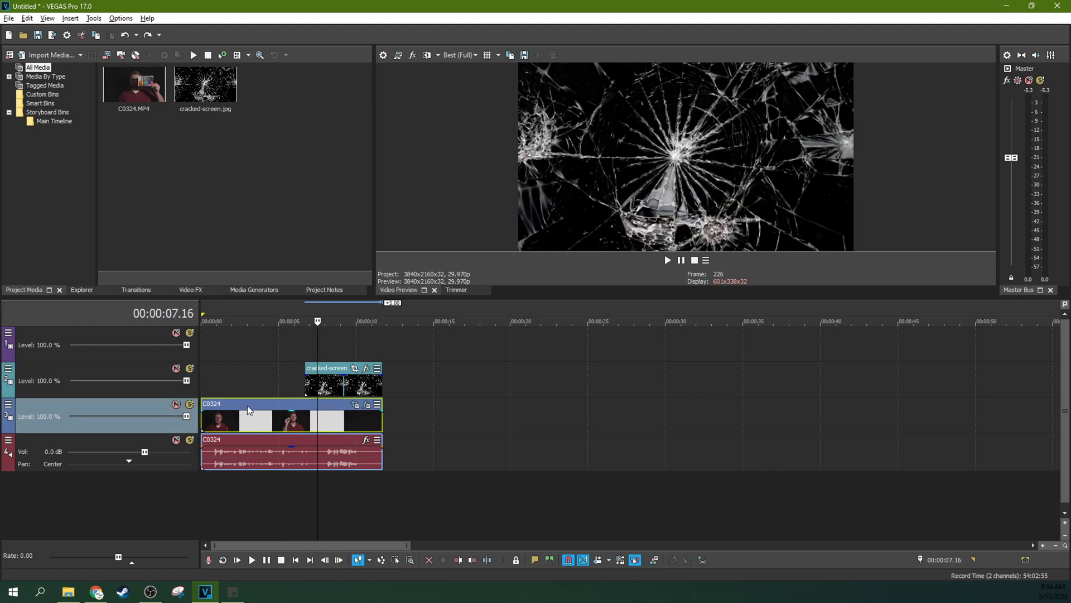
{"action": "left_click_drag", "start_coordinate": [246, 405], "coordinate": [243, 359]}
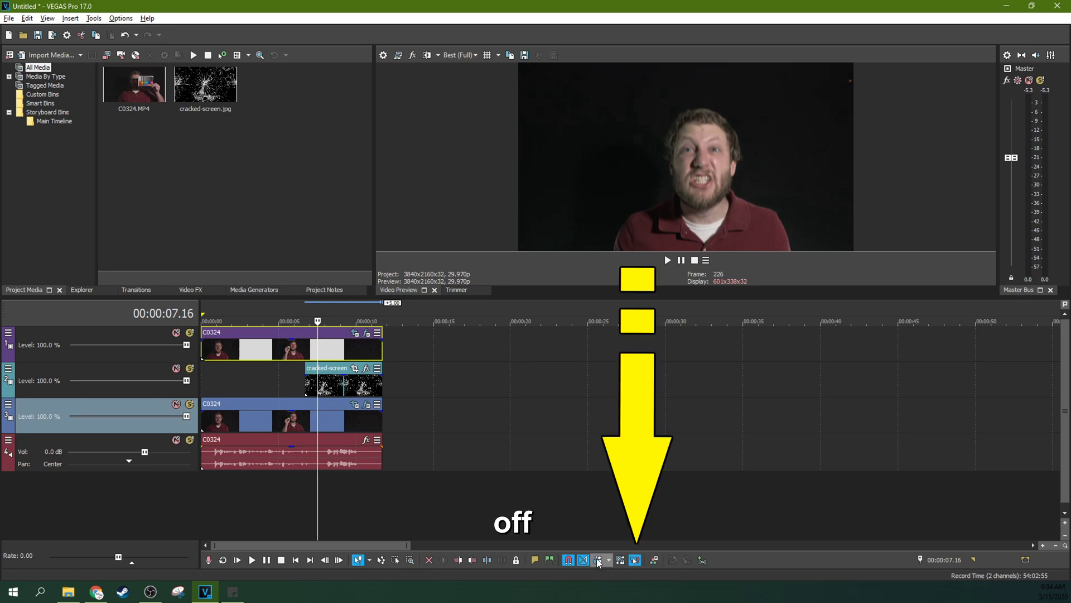
{"action": "left_click", "coordinate": [635, 559]}
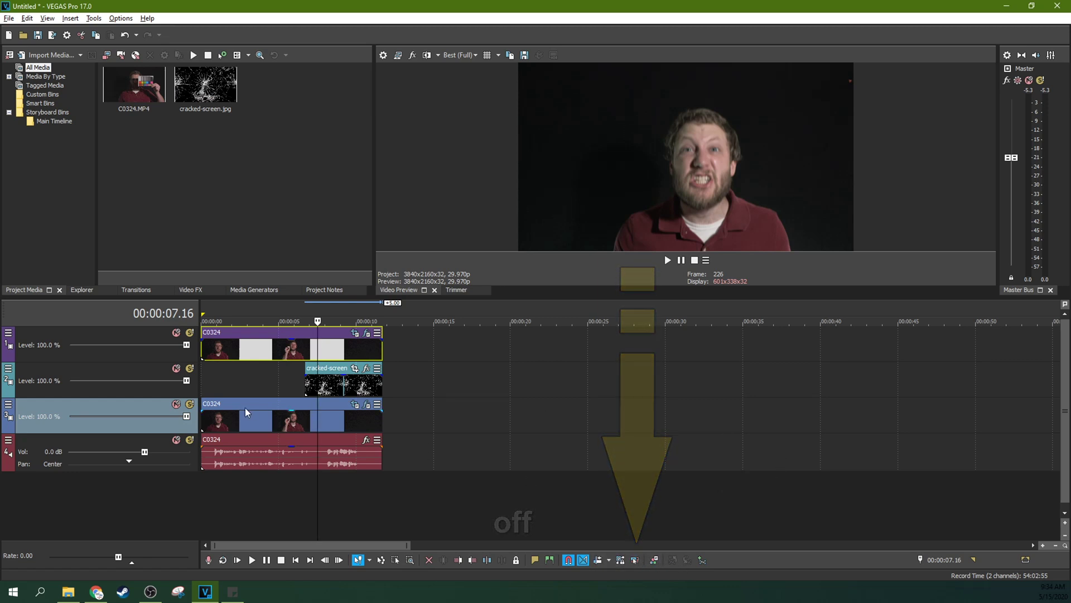
Undo an accidental shift of the original clips and select the top video copy.
{"action": "left_click_drag", "start_coordinate": [202, 409], "coordinate": [259, 409]}
{"action": "key", "text": "ctrl+z"}
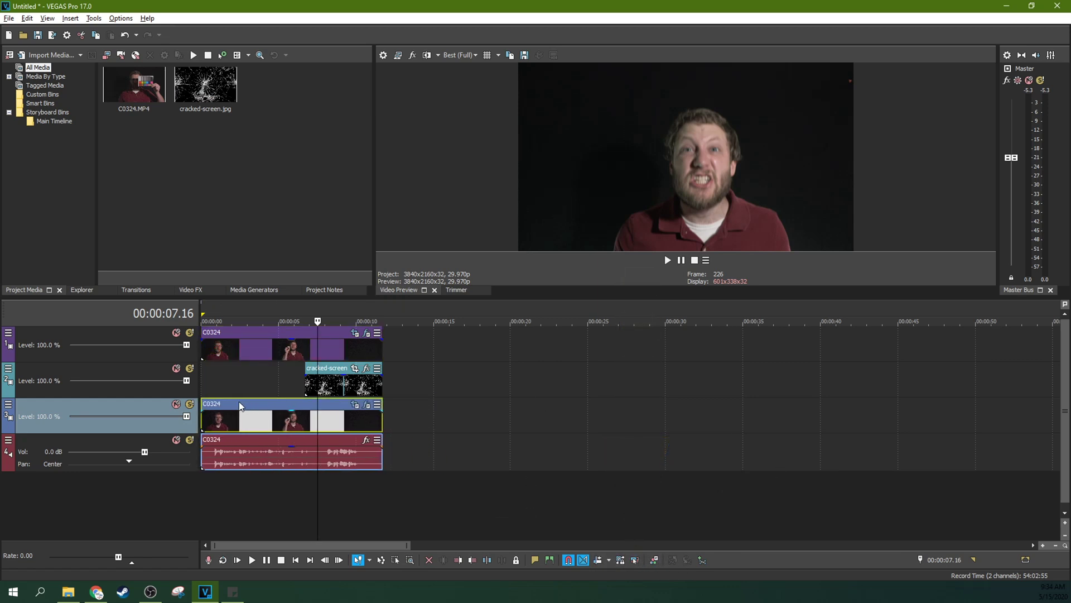
{"action": "left_click", "coordinate": [236, 367]}
{"action": "left_click", "coordinate": [295, 346]}
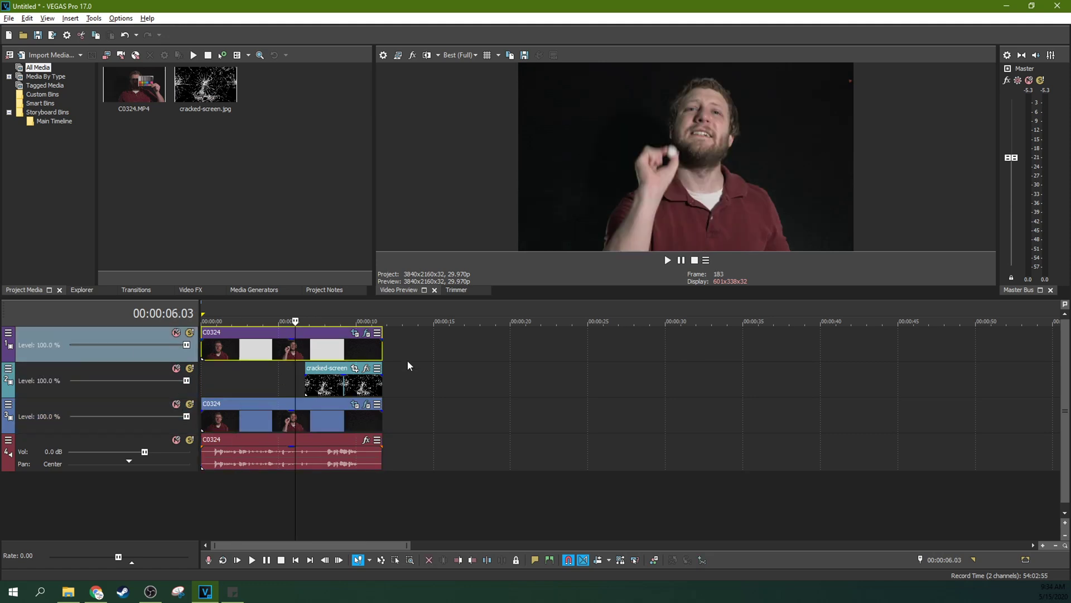
{"action": "left_click", "coordinate": [291, 381]}
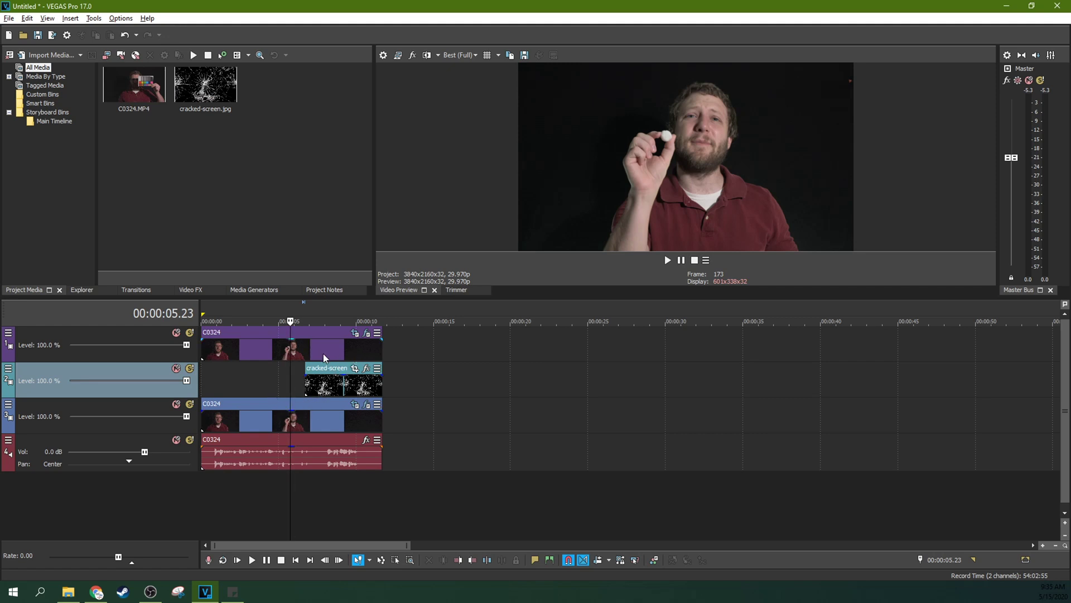
Find the ball's impact frame and trim the top video copy to end there.
{"action": "key", "text": "space"}
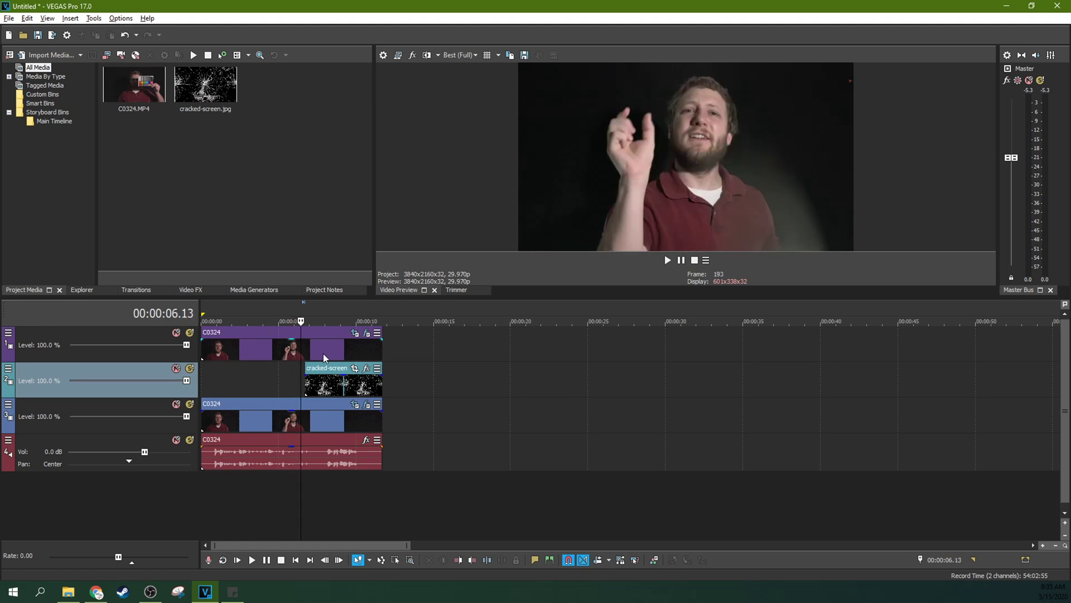
{"action": "key", "text": "Left"}
{"action": "key", "text": "Left"}
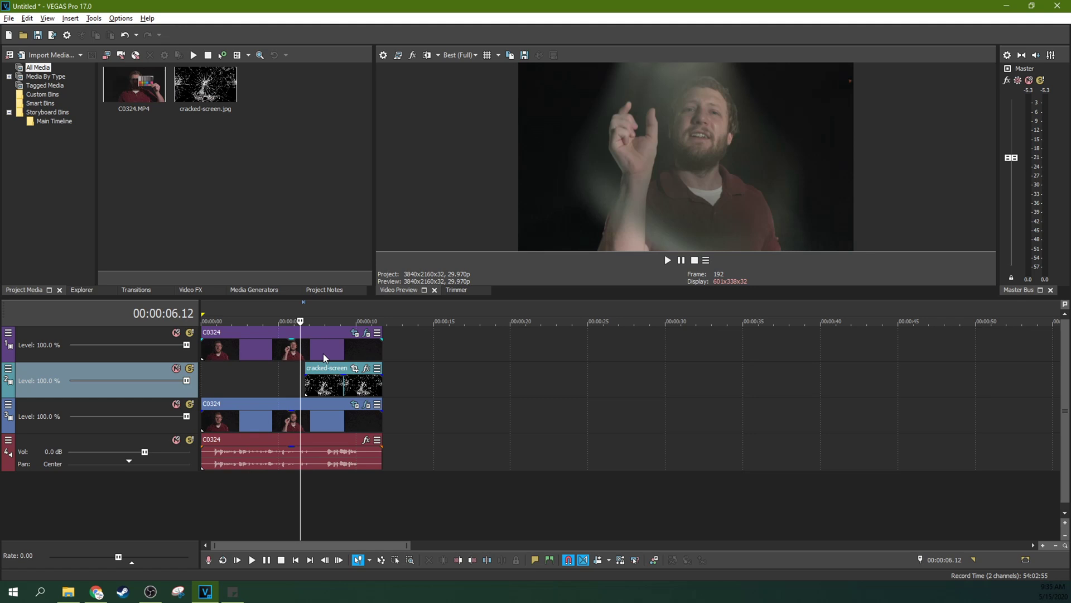
{"action": "left_click", "coordinate": [382, 348]}
{"action": "left_click_drag", "start_coordinate": [383, 347], "coordinate": [302, 347]}
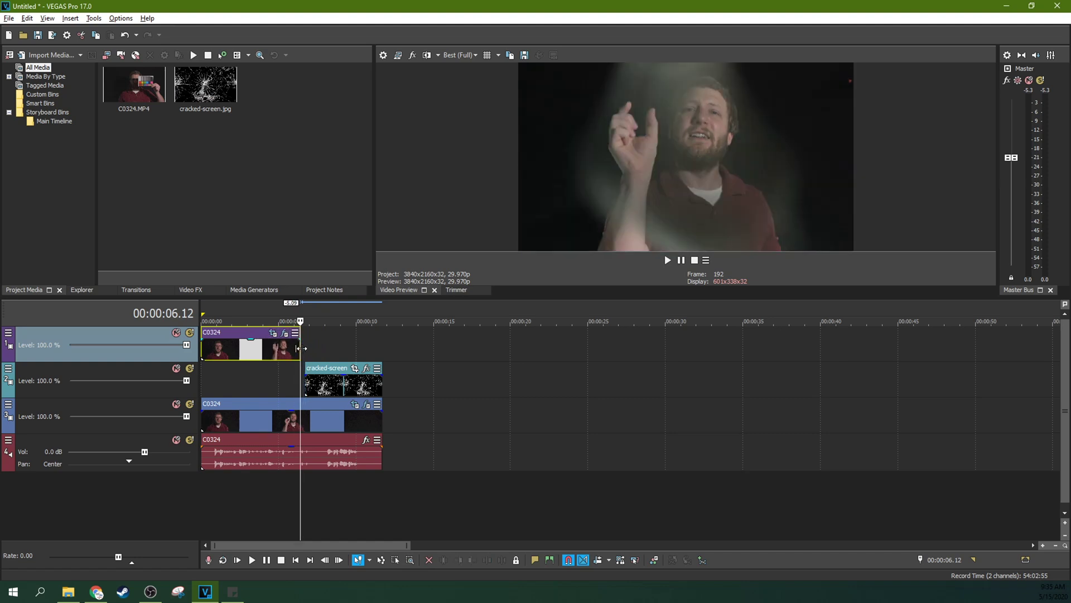
Slide the cracked-screen image to start where the top copy ends, and play it back.
{"action": "scroll", "coordinate": [301, 348], "scroll_direction": "up", "scroll_amount": 4}
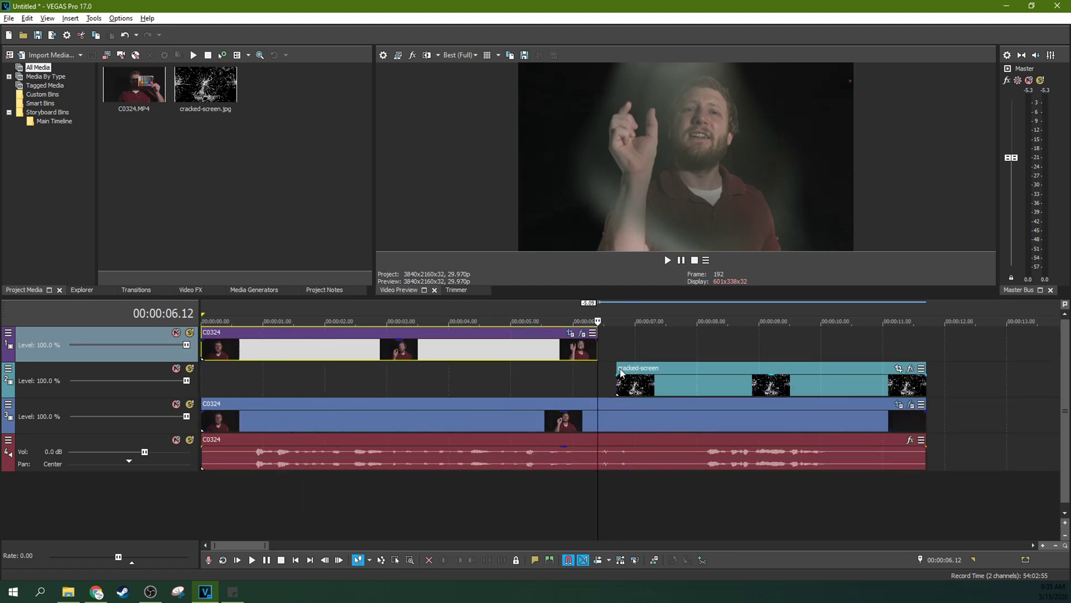
{"action": "left_click_drag", "start_coordinate": [621, 373], "coordinate": [597, 368]}
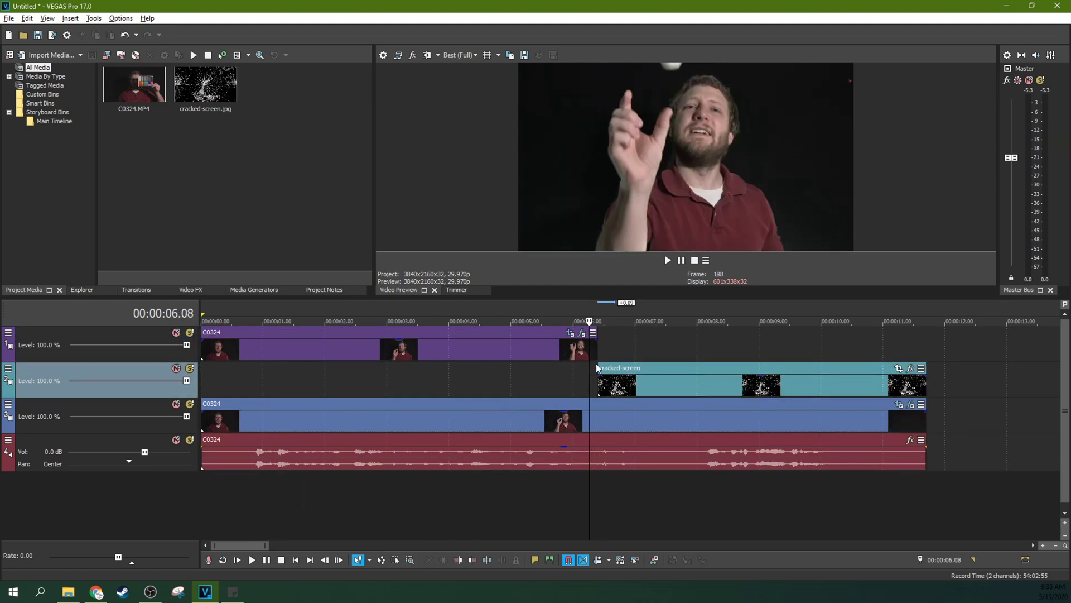
{"action": "key", "text": "space"}
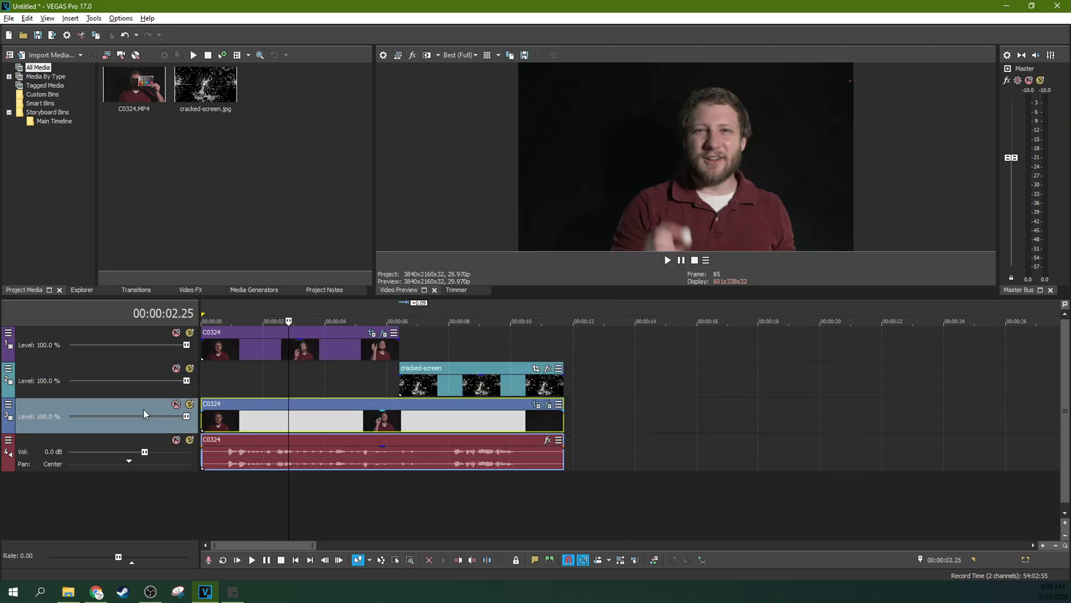
Make the lower video track a compositing child and set the overlay track to Screen.
{"action": "right_click", "coordinate": [11, 416]}
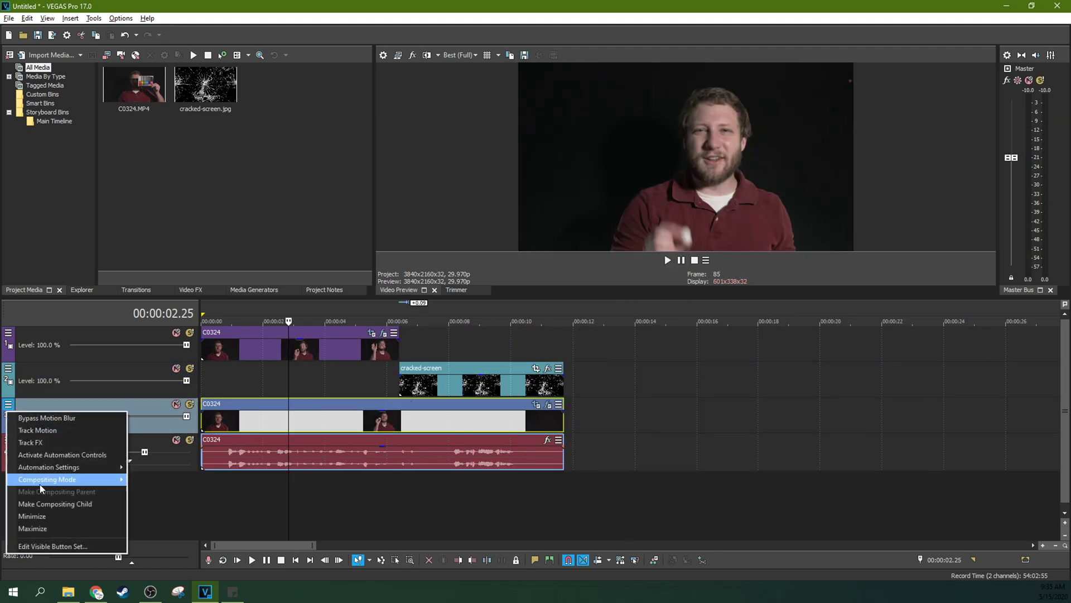
{"action": "left_click", "coordinate": [54, 505]}
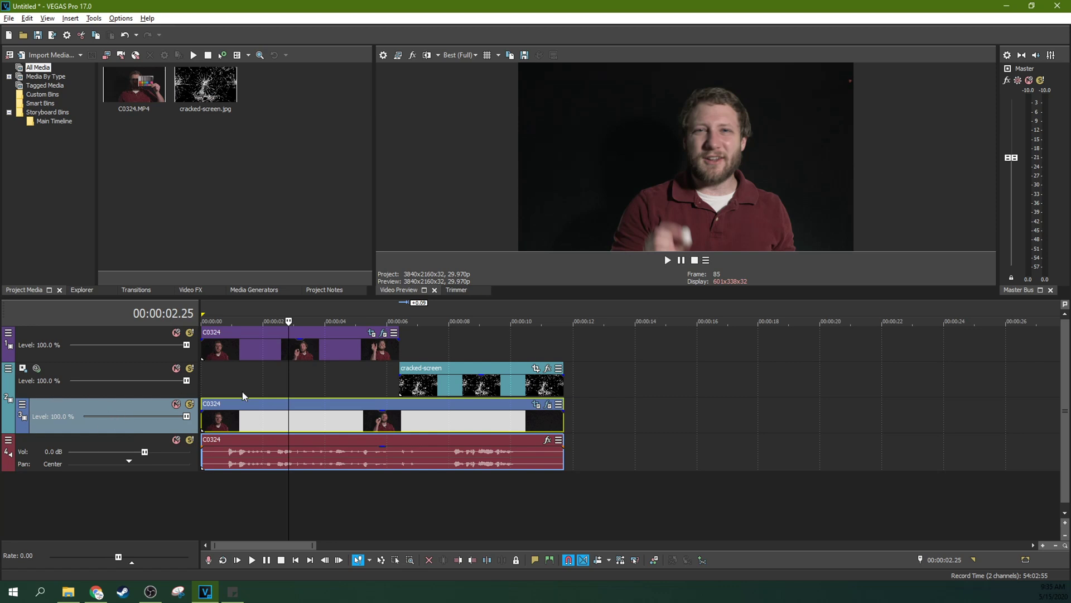
{"action": "left_click", "coordinate": [38, 389]}
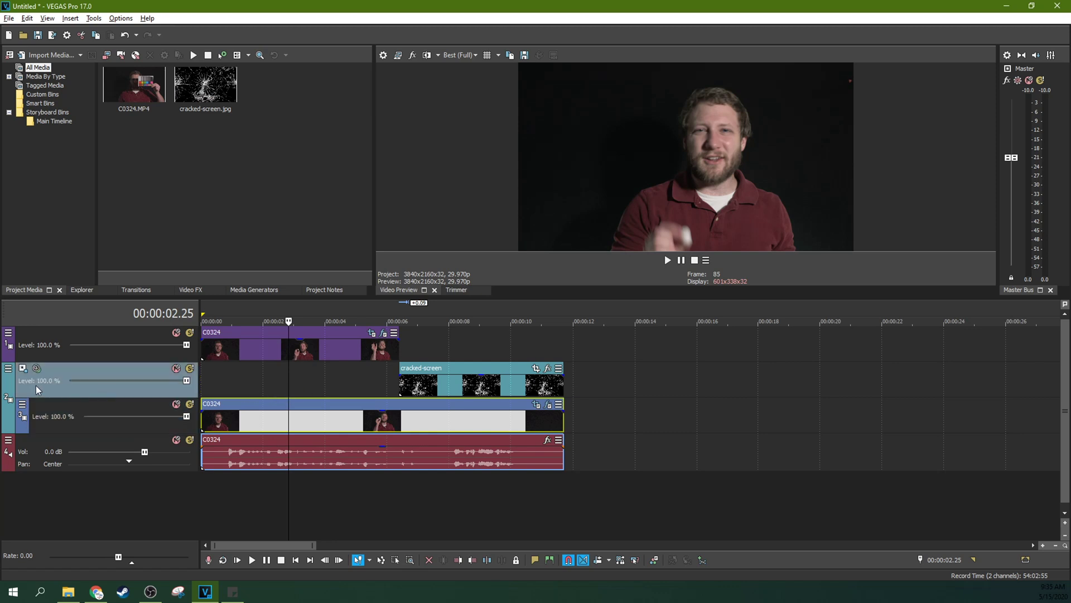
{"action": "left_click", "coordinate": [9, 369]}
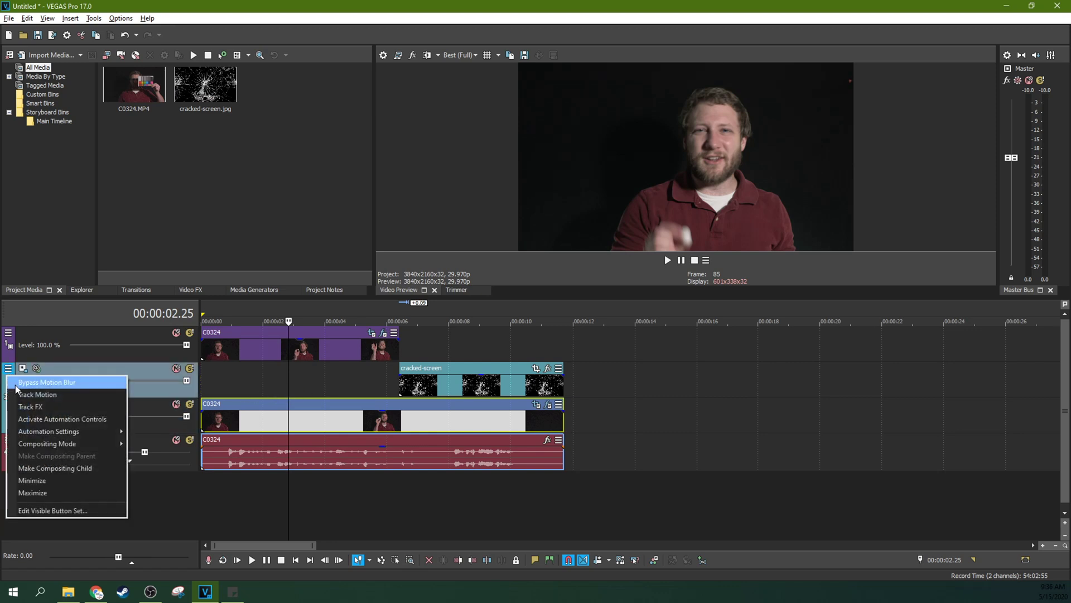
{"action": "mouse_move", "coordinate": [50, 444]}
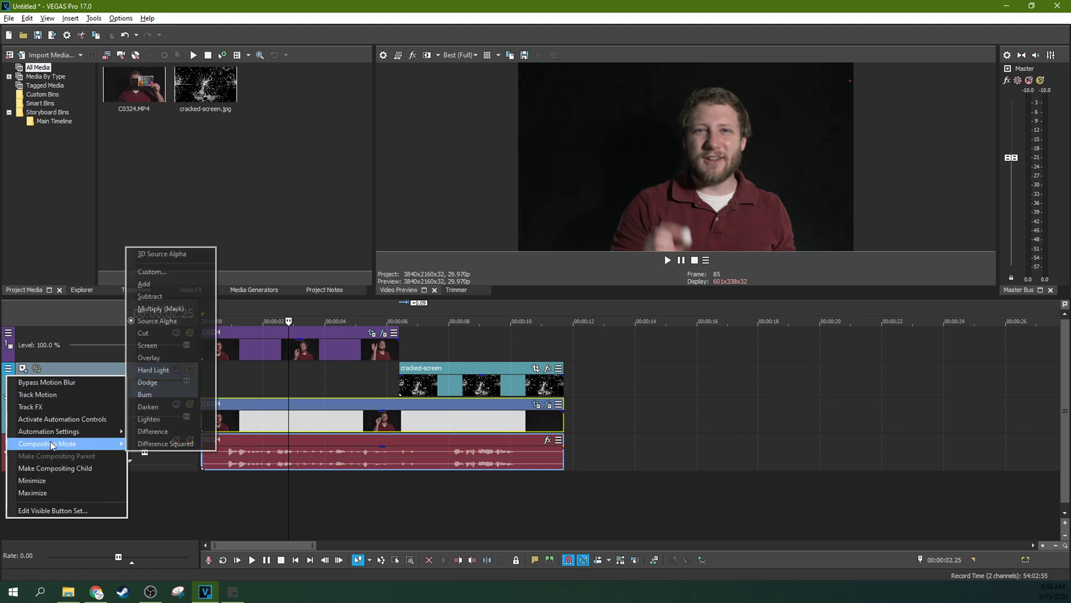
{"action": "left_click", "coordinate": [159, 345]}
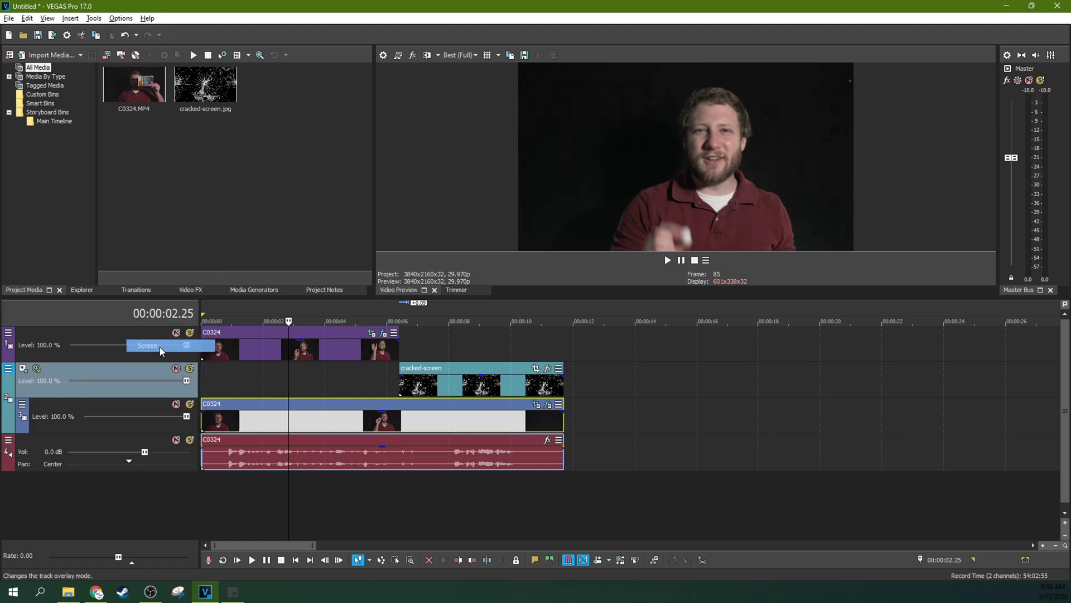
Scrub through the cracked-screen event to check the composite.
{"action": "left_click", "coordinate": [421, 390]}
{"action": "left_click", "coordinate": [478, 390]}
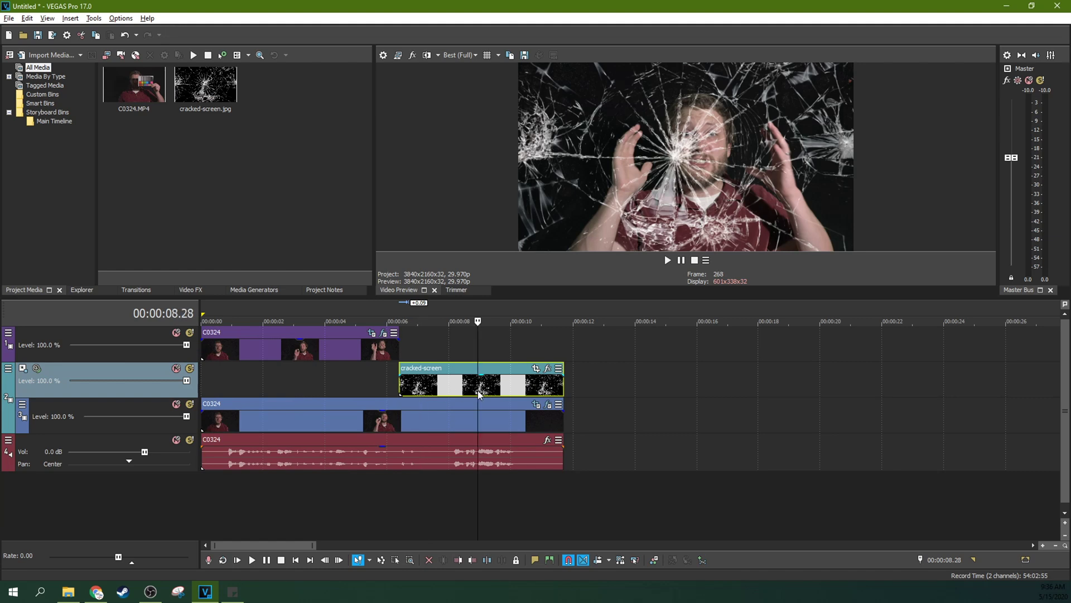
{"action": "left_click", "coordinate": [444, 393]}
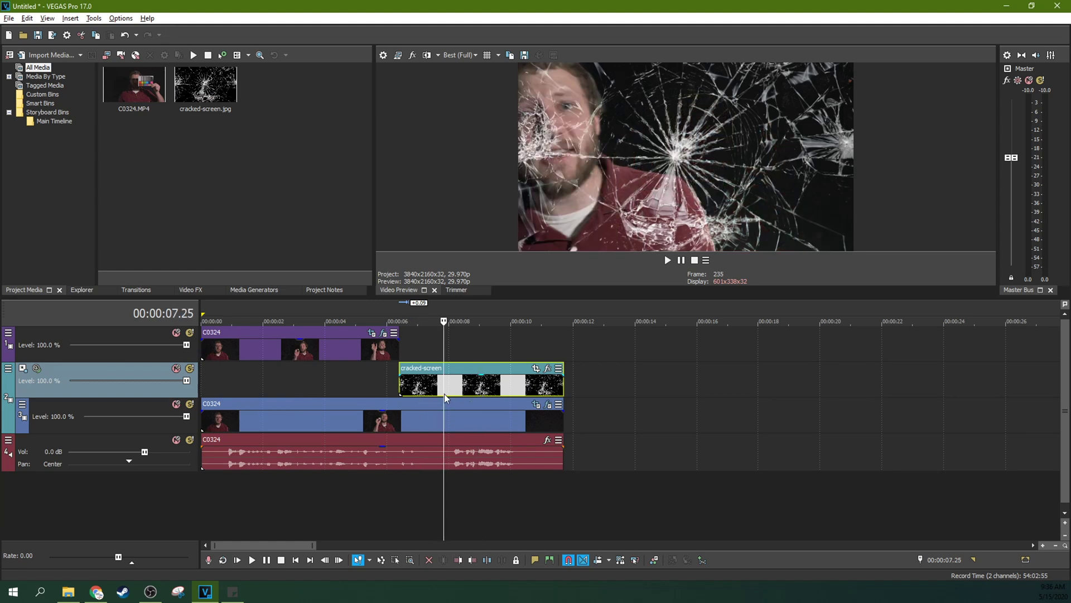
{"action": "left_click", "coordinate": [422, 391]}
{"action": "left_click", "coordinate": [444, 390]}
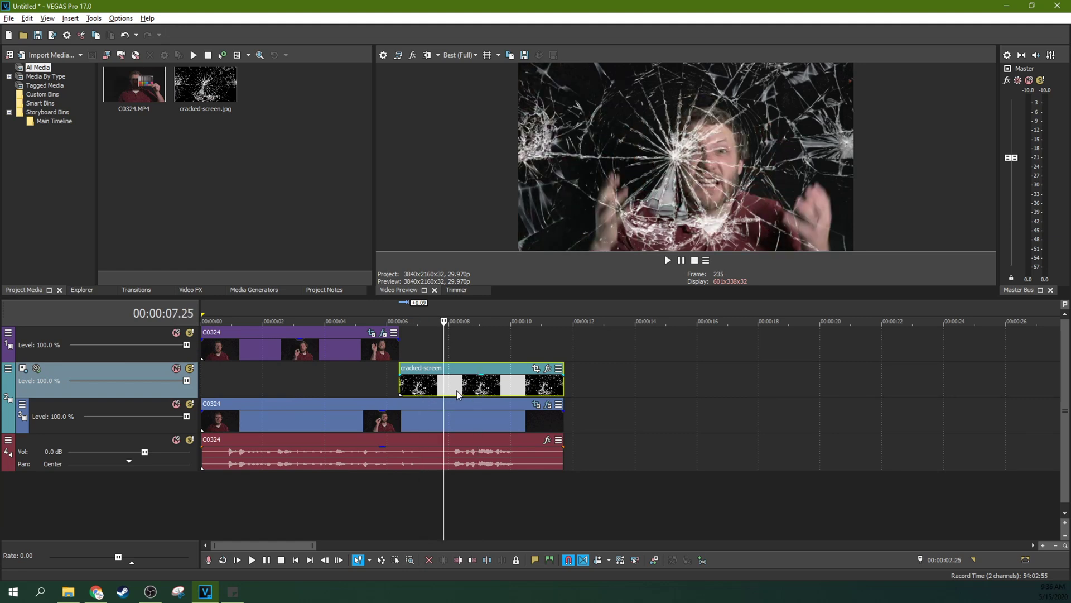
{"action": "left_click", "coordinate": [457, 390]}
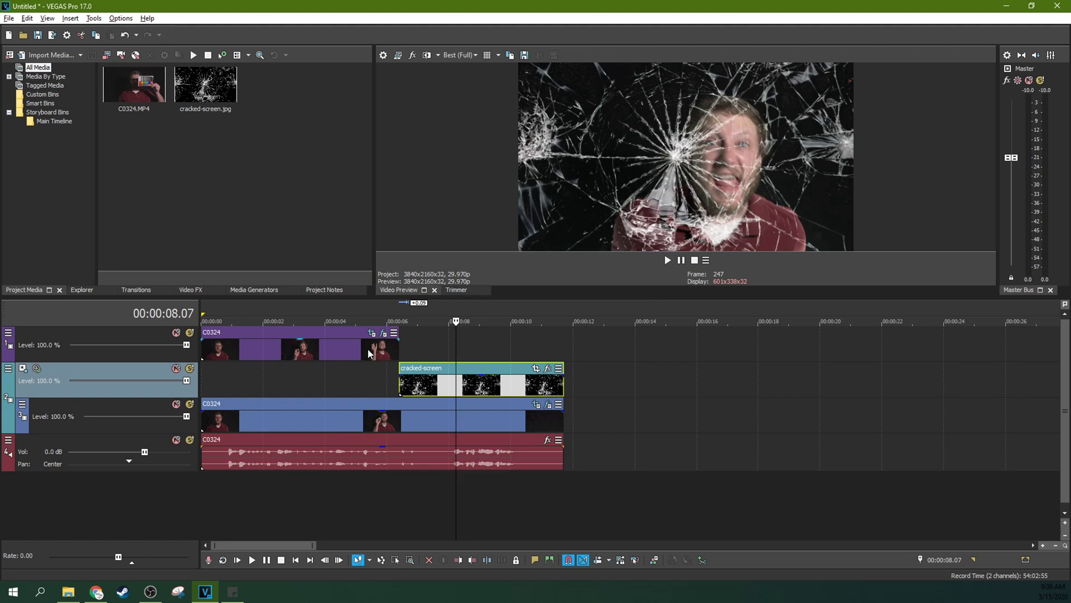
Play back from before the throw to just after the impact.
{"action": "left_click", "coordinate": [381, 383]}
{"action": "left_click", "coordinate": [285, 390]}
{"action": "key", "text": "space"}
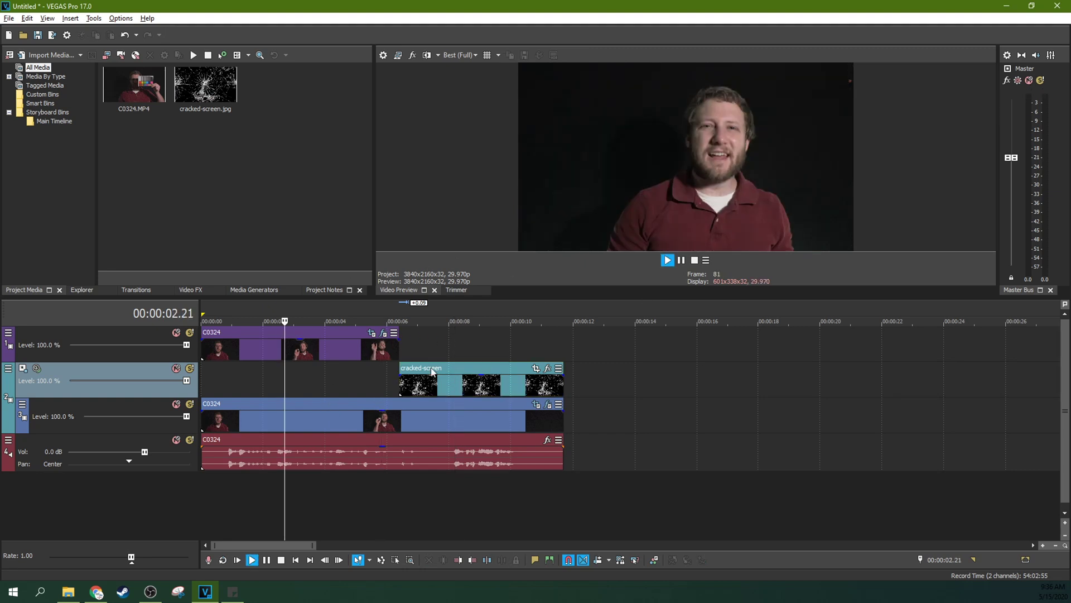
{"action": "left_click", "coordinate": [681, 260]}
Replay the impact moment, then drag the impact mp3 onto a new audio track.
{"action": "scroll", "coordinate": [658, 385], "scroll_direction": "up", "scroll_amount": 2}
{"action": "left_click", "coordinate": [725, 385]}
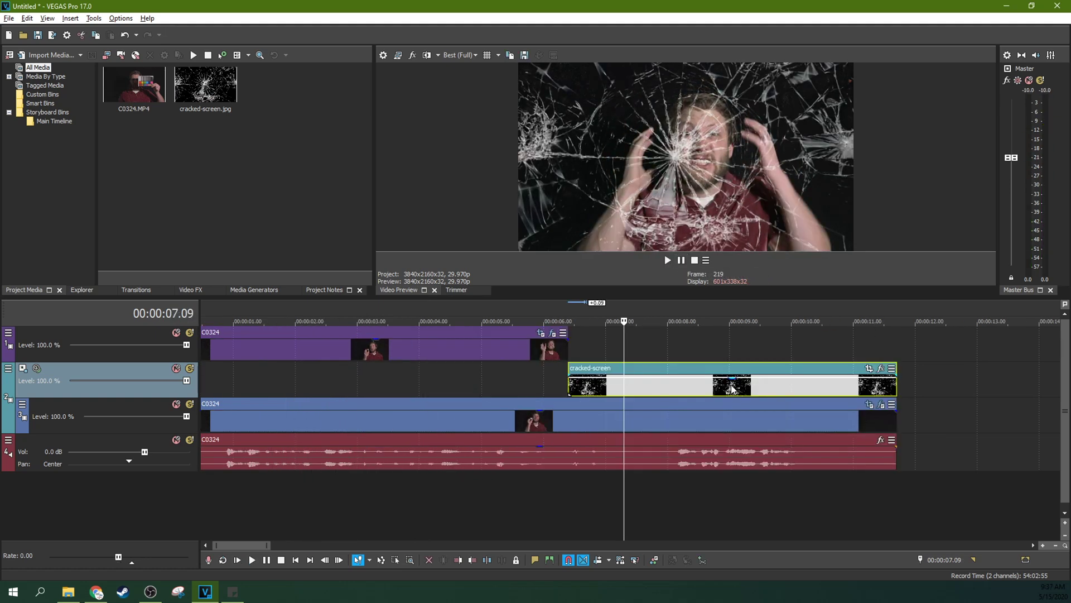
{"action": "left_click", "coordinate": [557, 383]}
{"action": "key", "text": "space"}
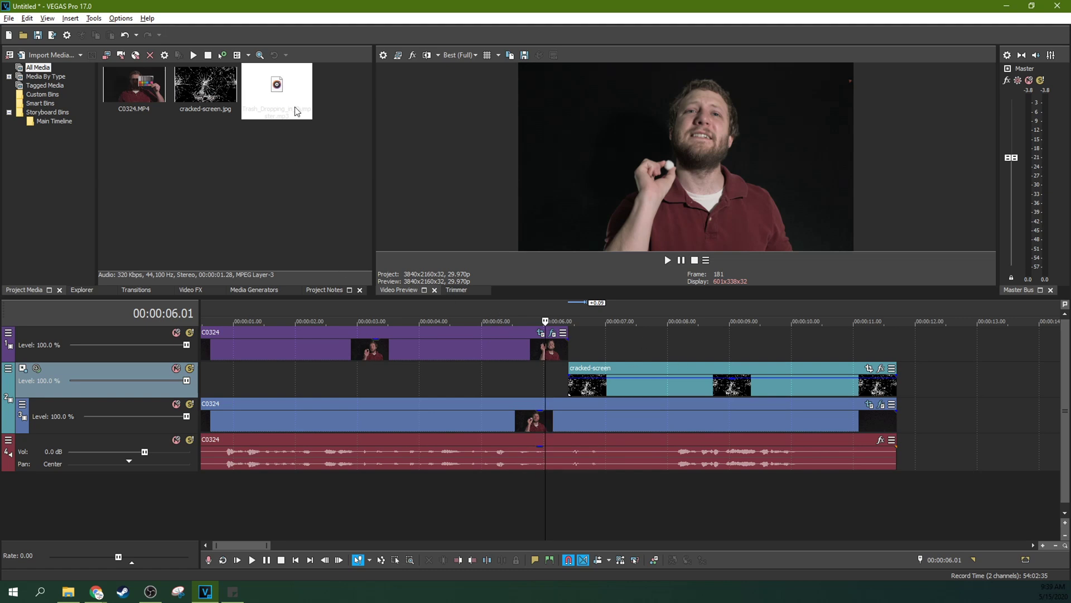
{"action": "left_click_drag", "start_coordinate": [295, 106], "coordinate": [565, 503]}
Step to frame 6.12 and nudge Trash_Dropping_in_Dumpster to line up with the overlay start.
{"action": "scroll", "coordinate": [562, 502], "scroll_direction": "up", "scroll_amount": 6}
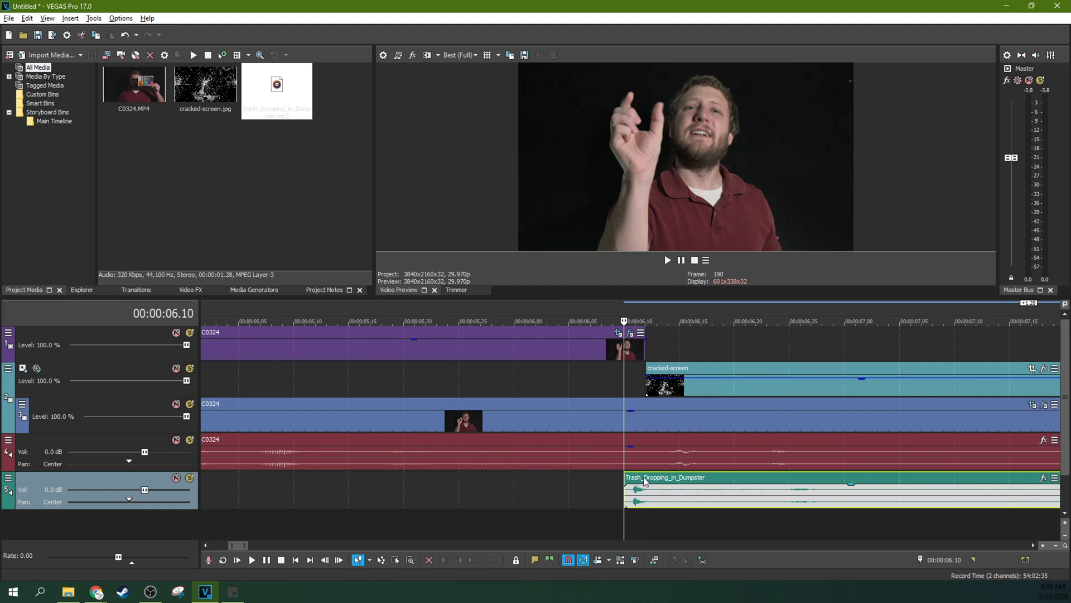
{"action": "key", "text": "Right"}
{"action": "key", "text": "Right"}
{"action": "scroll", "coordinate": [646, 478], "scroll_direction": "up", "scroll_amount": 4}
{"action": "left_click_drag", "start_coordinate": [644, 476], "coordinate": [656, 516]}
{"action": "scroll", "coordinate": [717, 473], "scroll_direction": "up", "scroll_amount": 2}
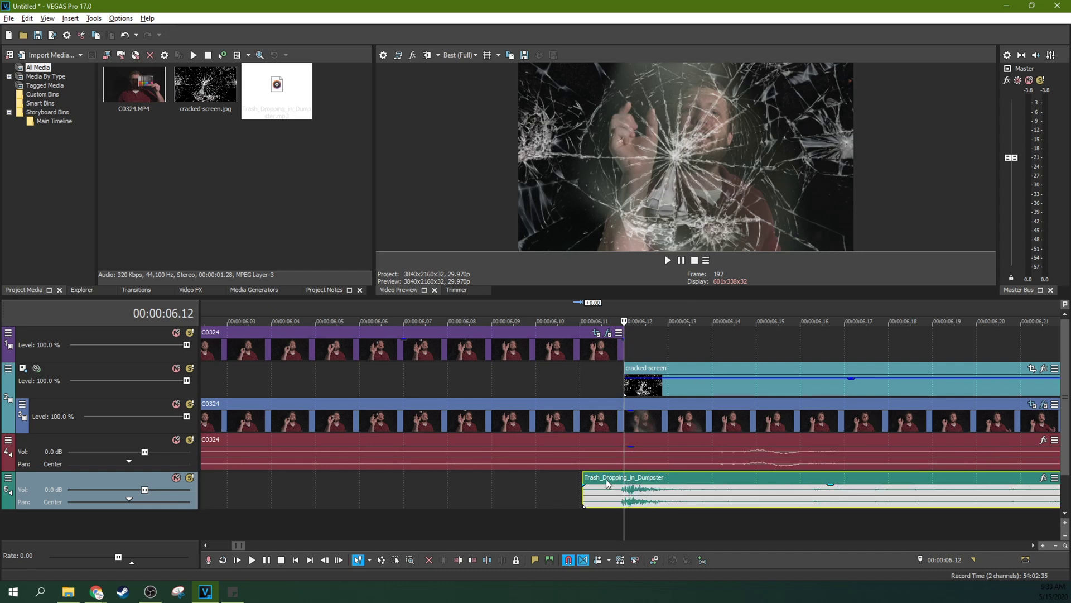
{"action": "left_click_drag", "start_coordinate": [614, 477], "coordinate": [608, 479]}
{"action": "scroll", "coordinate": [631, 457], "scroll_direction": "up", "scroll_amount": 5}
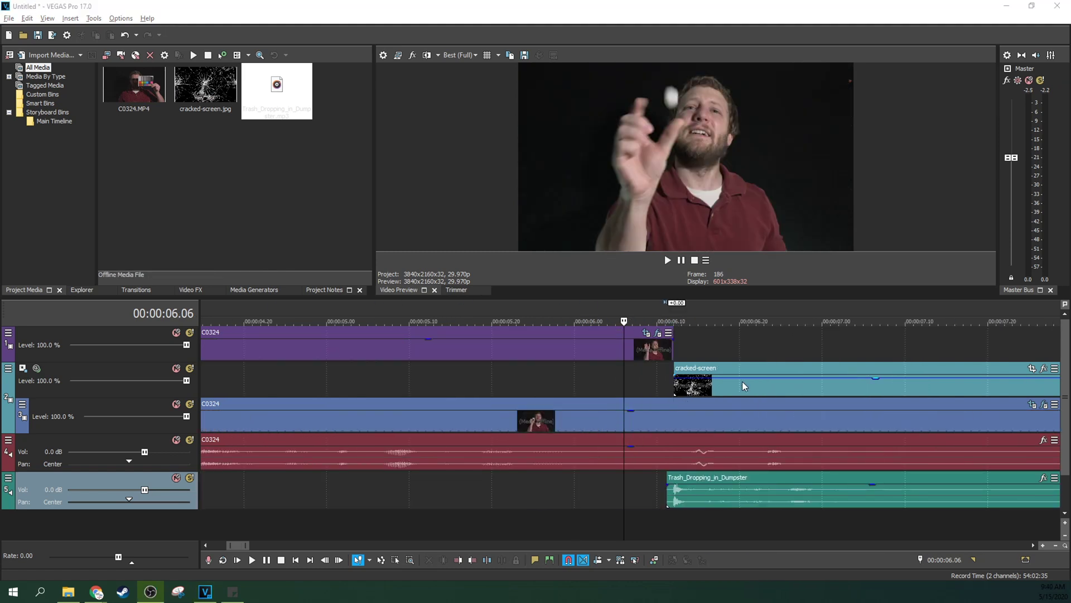
Play back the impact from just before it to hear the sound.
{"action": "left_click", "coordinate": [578, 384]}
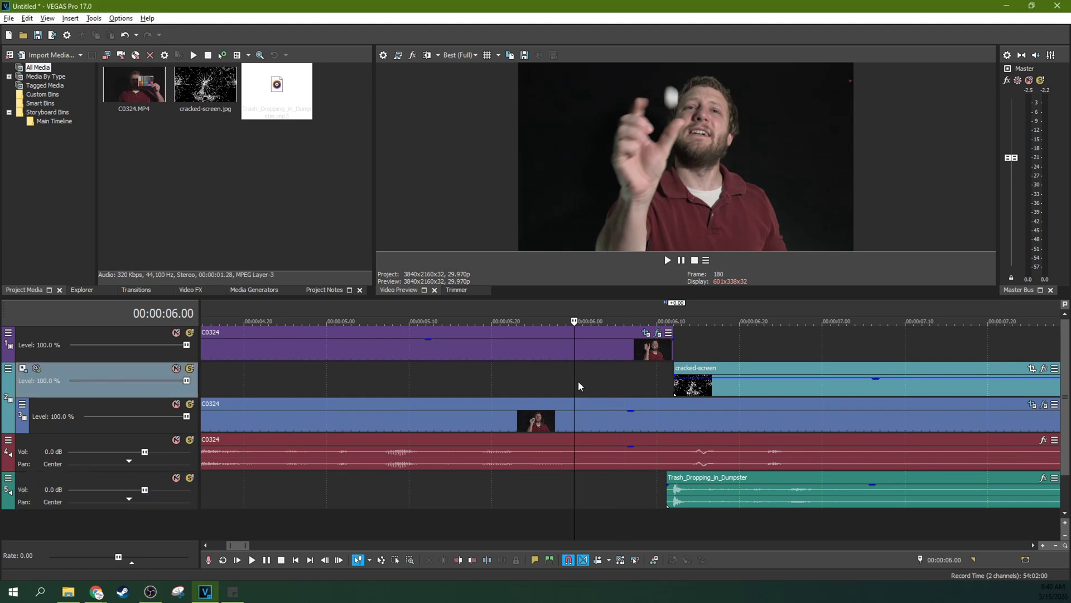
{"action": "key", "text": "space"}
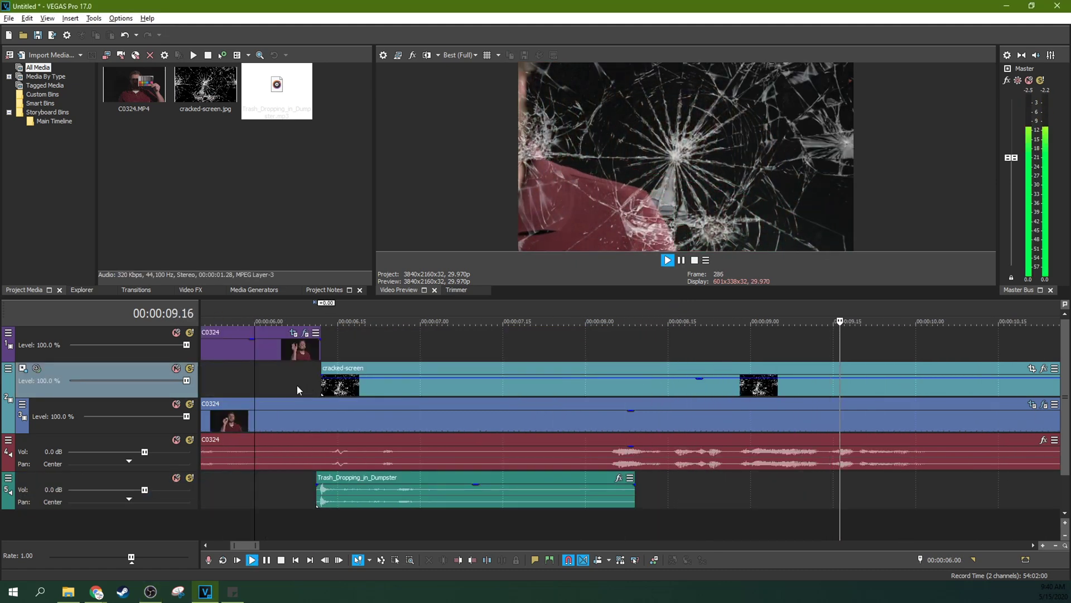
{"action": "key", "text": "Return"}
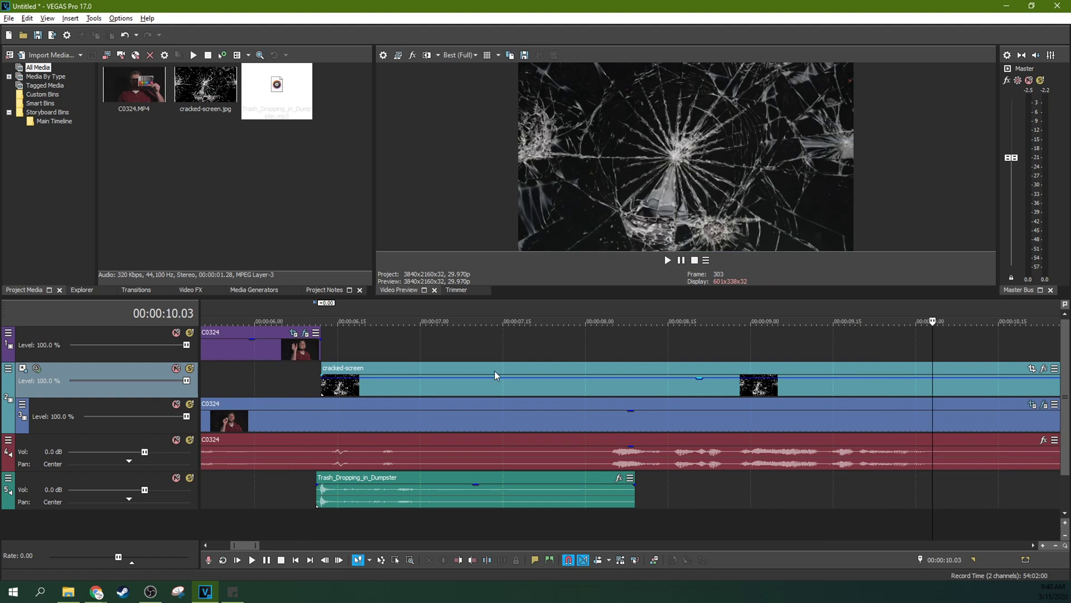
Select the main video event and step the cursor to 00:00:06.12.
{"action": "left_click", "coordinate": [315, 420]}
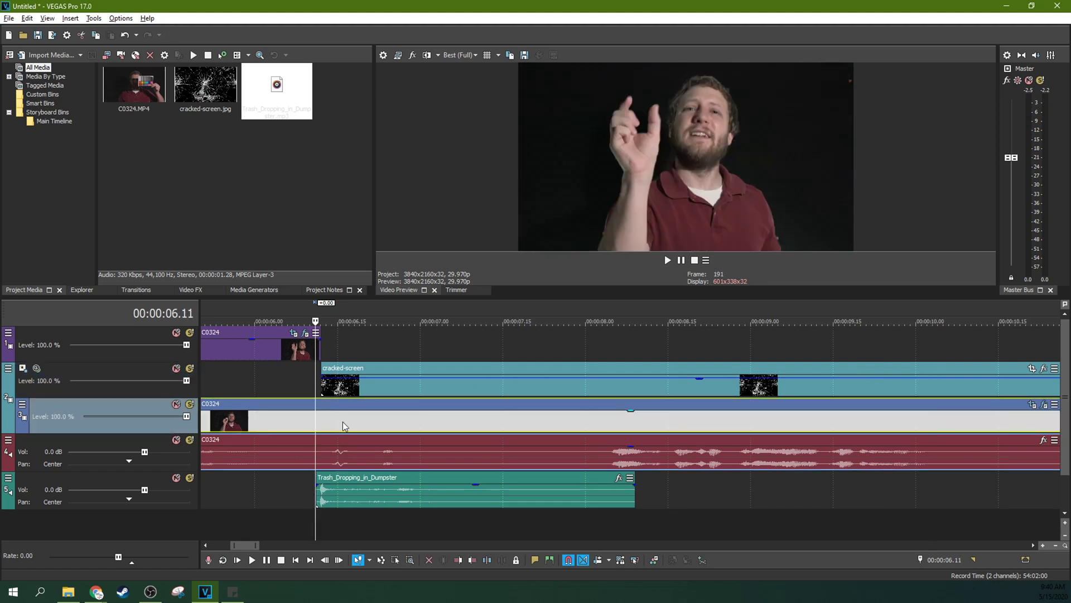
{"action": "left_click", "coordinate": [635, 421]}
{"action": "scroll", "coordinate": [726, 419], "scroll_direction": "down", "scroll_amount": 2}
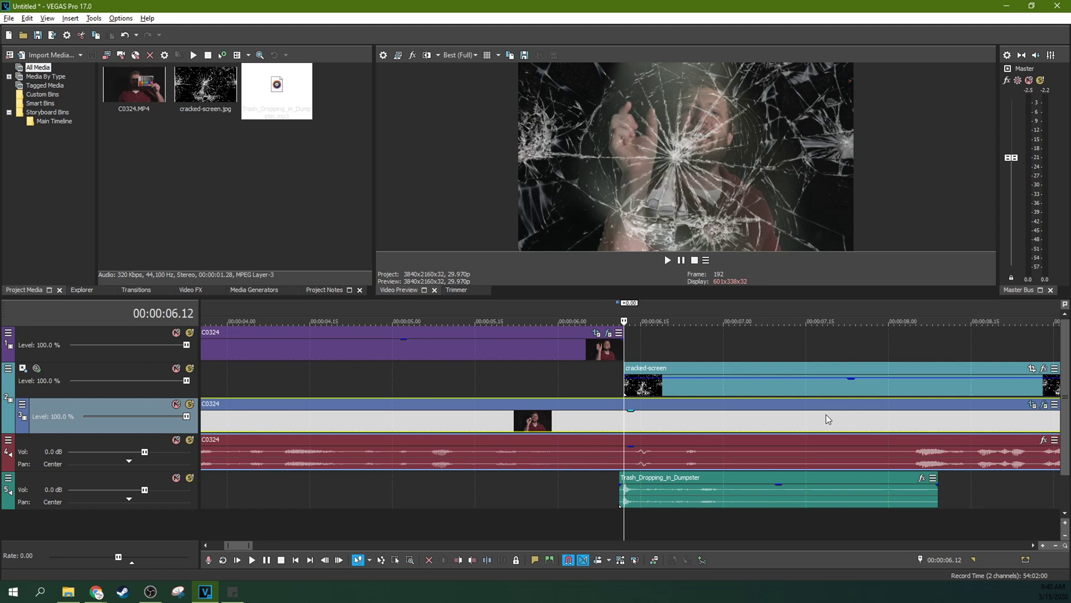
{"action": "scroll", "coordinate": [825, 414], "scroll_direction": "down", "scroll_amount": 4}
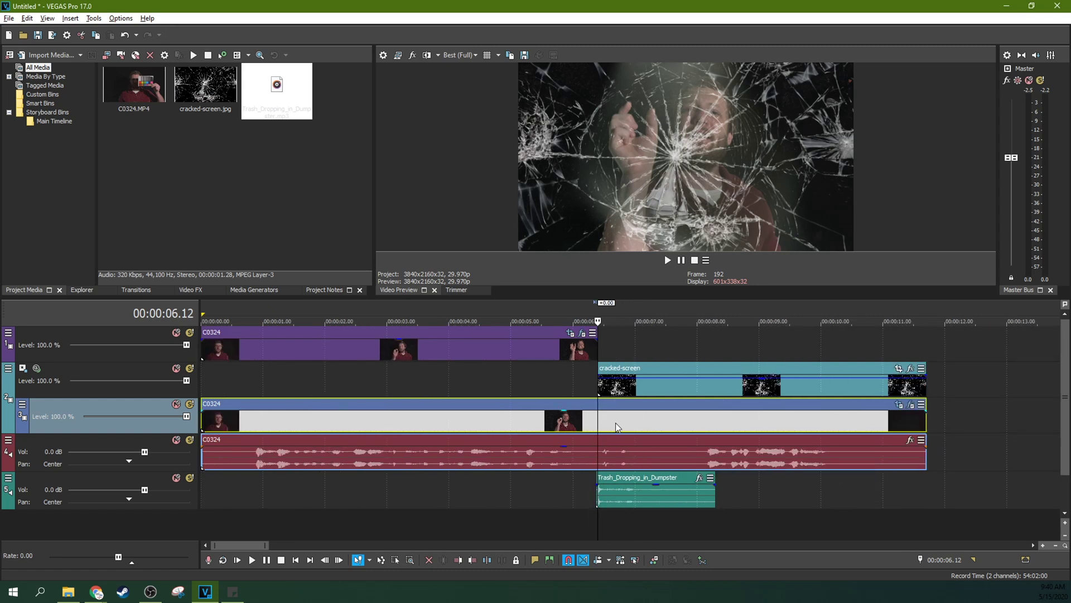
{"action": "scroll", "coordinate": [615, 423], "scroll_direction": "up", "scroll_amount": 5}
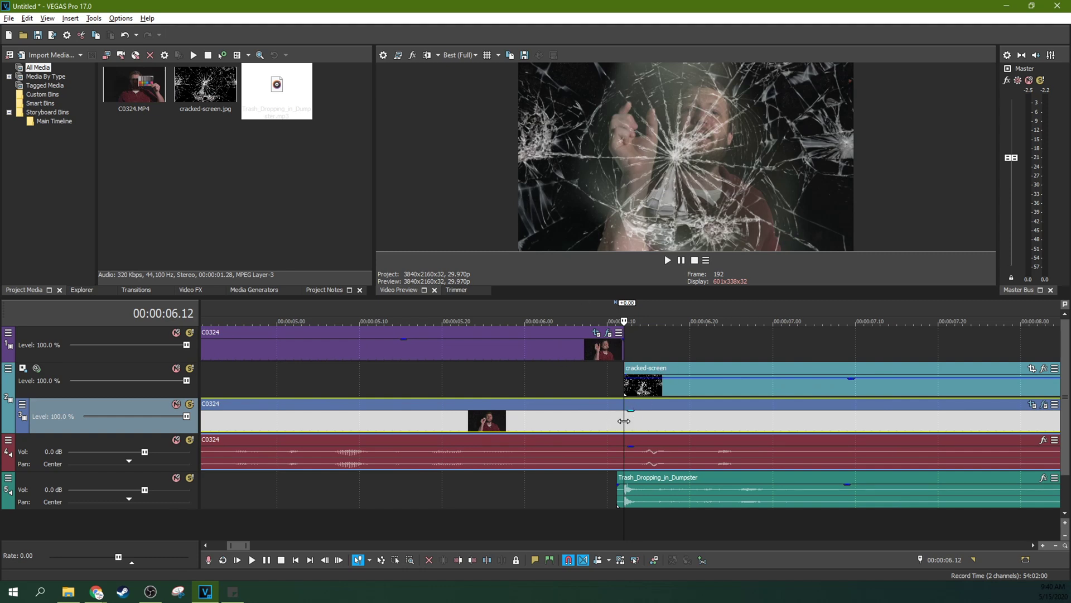
Split C0324 at the 06.12 impact and at 06.19, then play back the edit.
{"action": "key", "text": "s"}
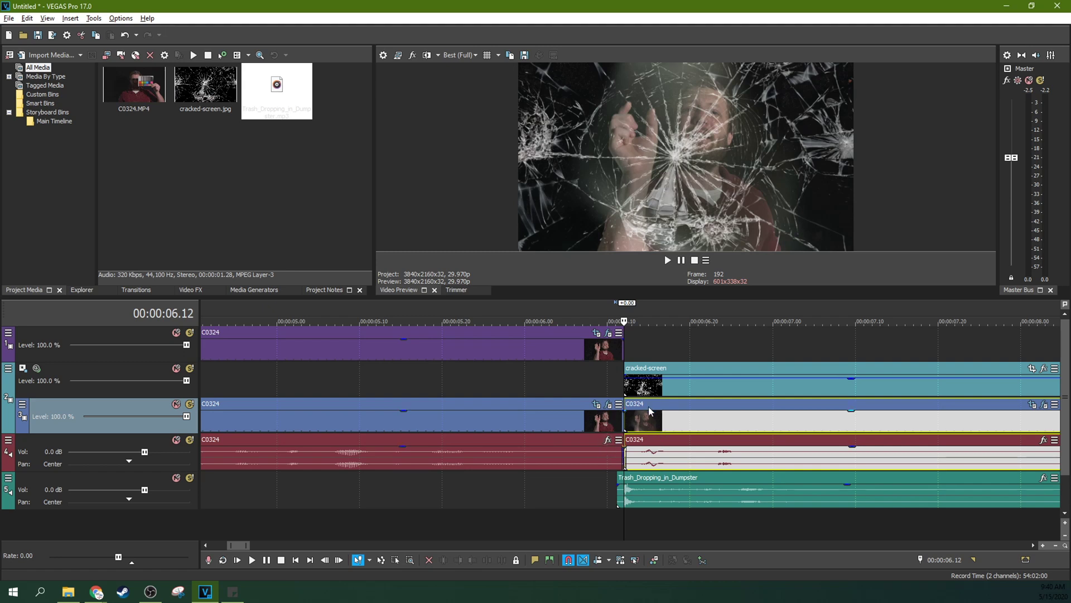
{"action": "left_click", "coordinate": [665, 429]}
{"action": "left_click", "coordinate": [685, 424]}
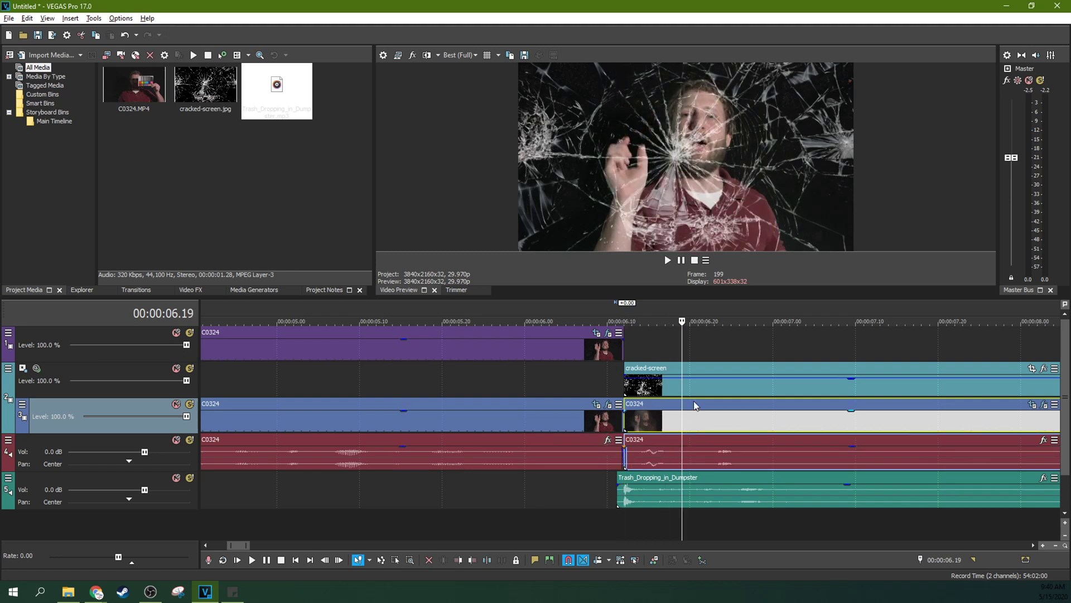
{"action": "key", "text": "s"}
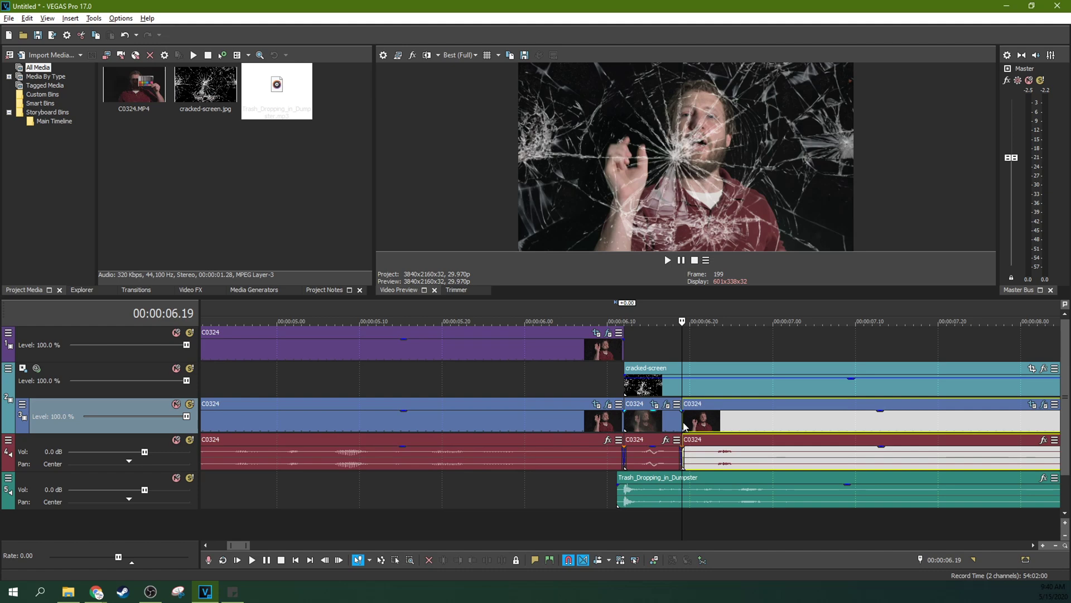
{"action": "left_click", "coordinate": [585, 422]}
{"action": "key", "text": "space"}
{"action": "key", "text": "space"}
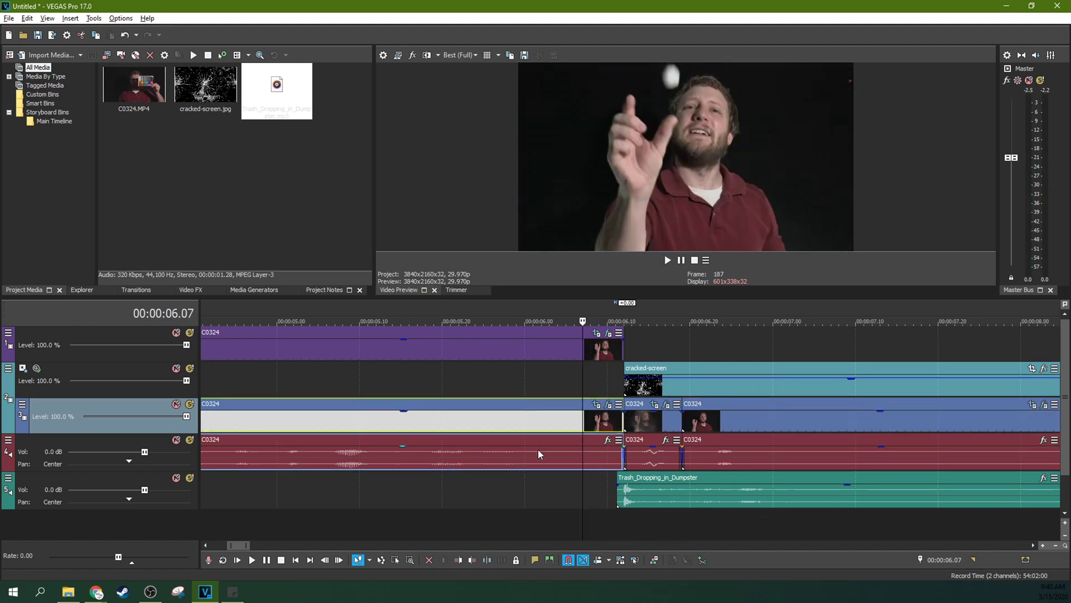
{"action": "left_click", "coordinate": [624, 423]}
{"action": "scroll", "coordinate": [624, 423], "scroll_direction": "up", "scroll_amount": 4}
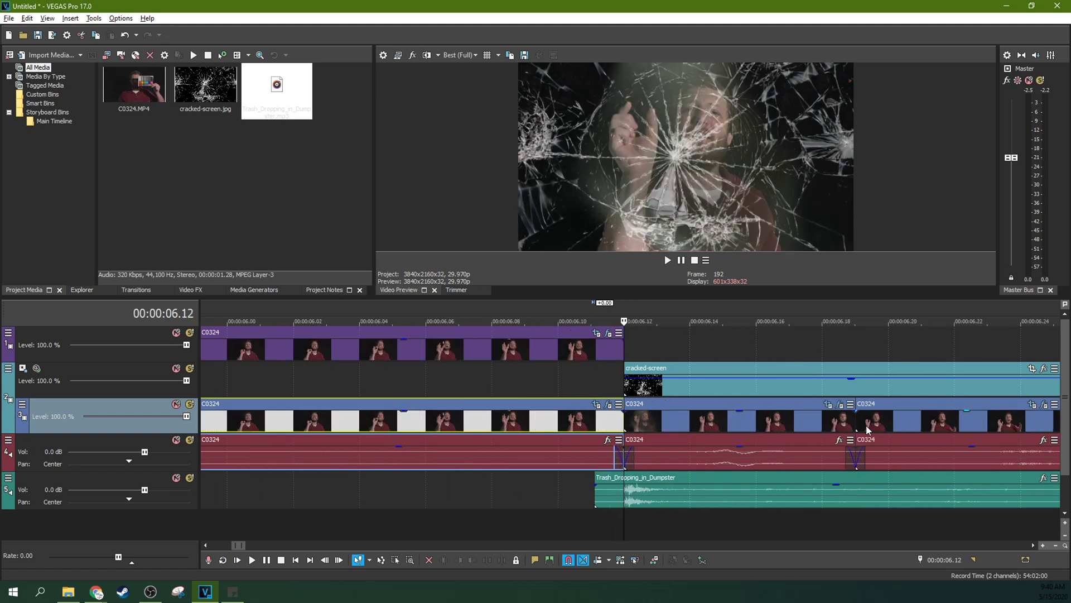
Replace the 06.19 cut with a split at 06.14 and open pan/crop for the 06.12–06.14 piece.
{"action": "key", "text": "ctrl+z"}
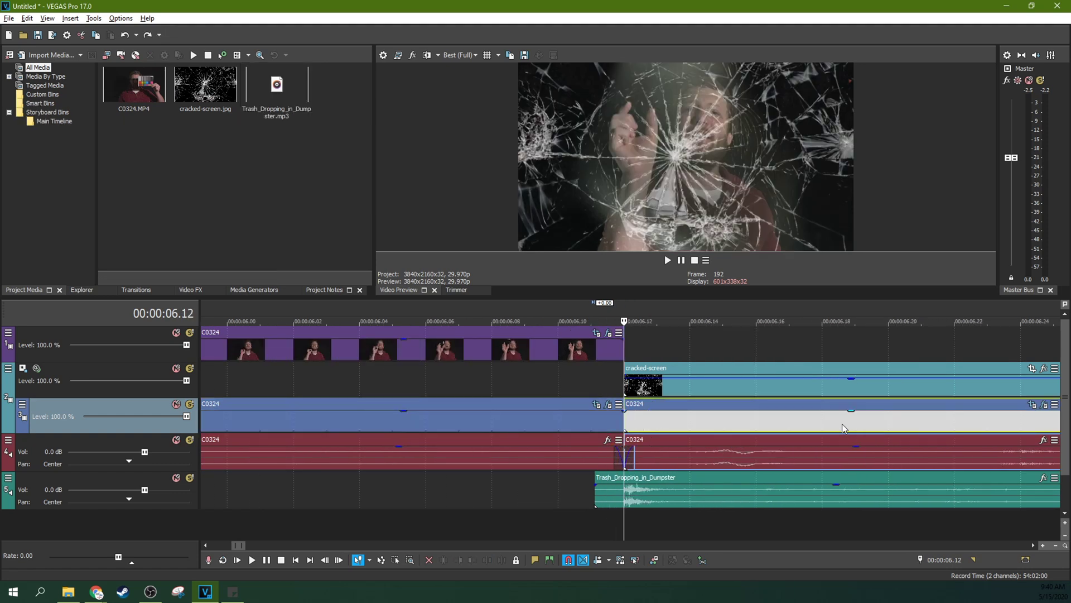
{"action": "left_click", "coordinate": [700, 426]}
{"action": "key", "text": "s"}
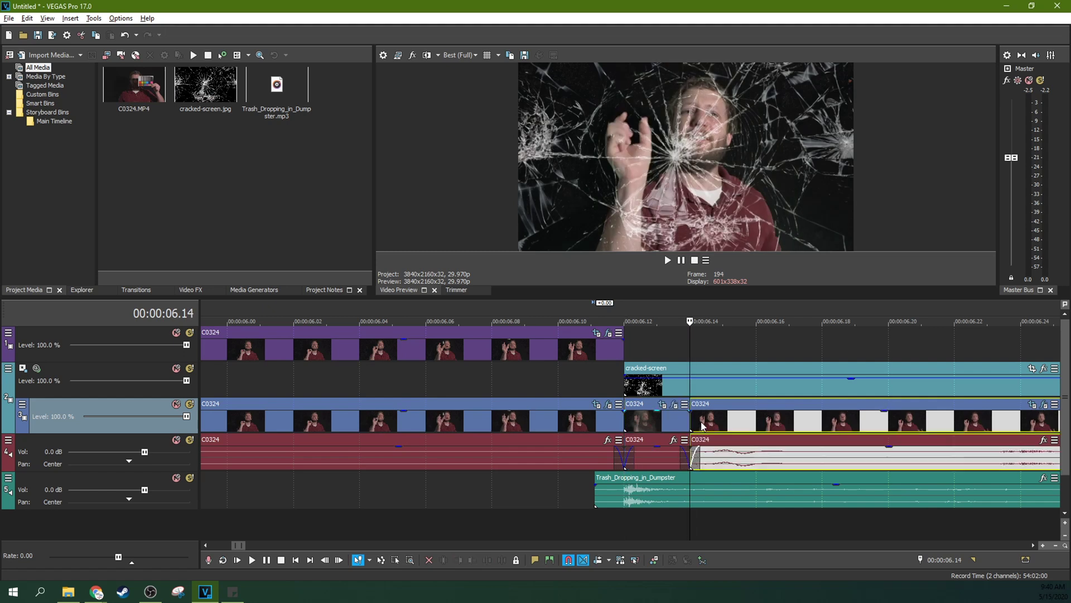
{"action": "left_click", "coordinate": [668, 410]}
{"action": "left_click", "coordinate": [665, 407]}
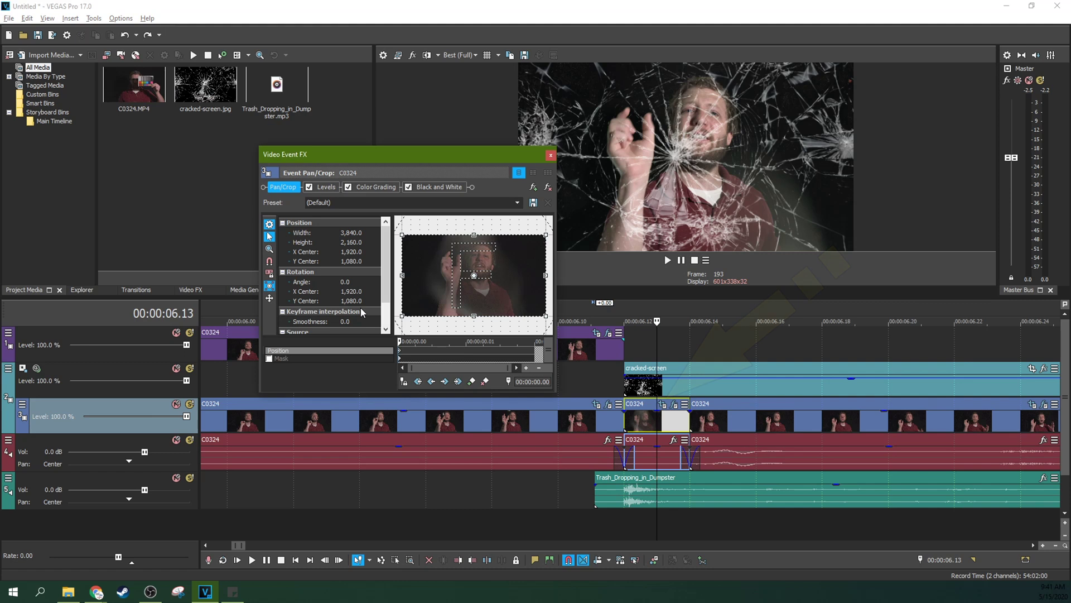
With aspect ratio locked, zoom slightly into the impact event, offset its framing at 00:00:00.01, and preview.
{"action": "left_click", "coordinate": [269, 273]}
{"action": "left_click_drag", "start_coordinate": [548, 234], "coordinate": [536, 240]}
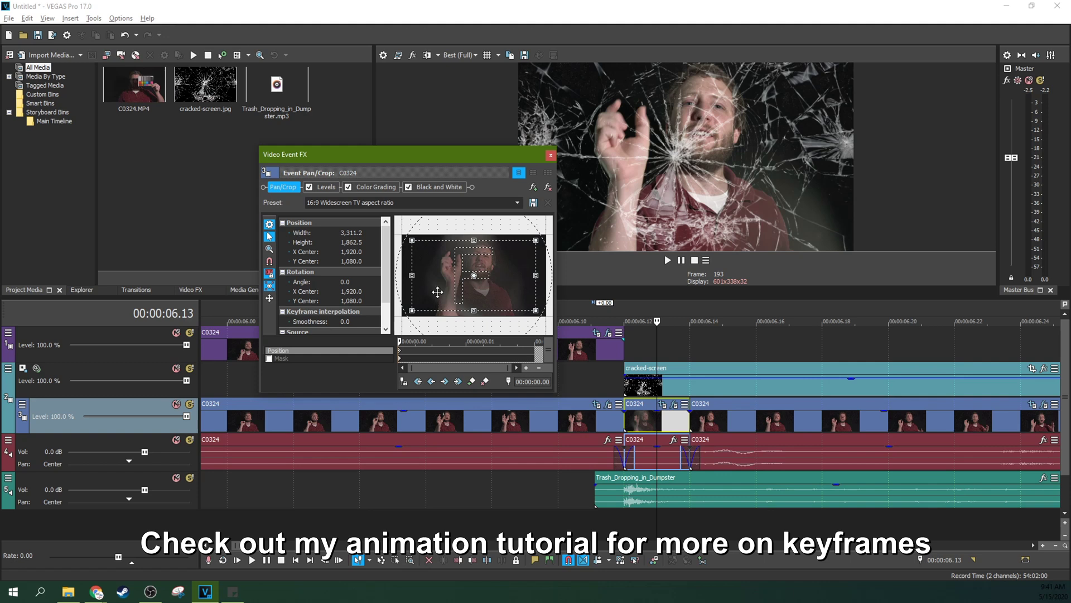
{"action": "left_click", "coordinate": [464, 353]}
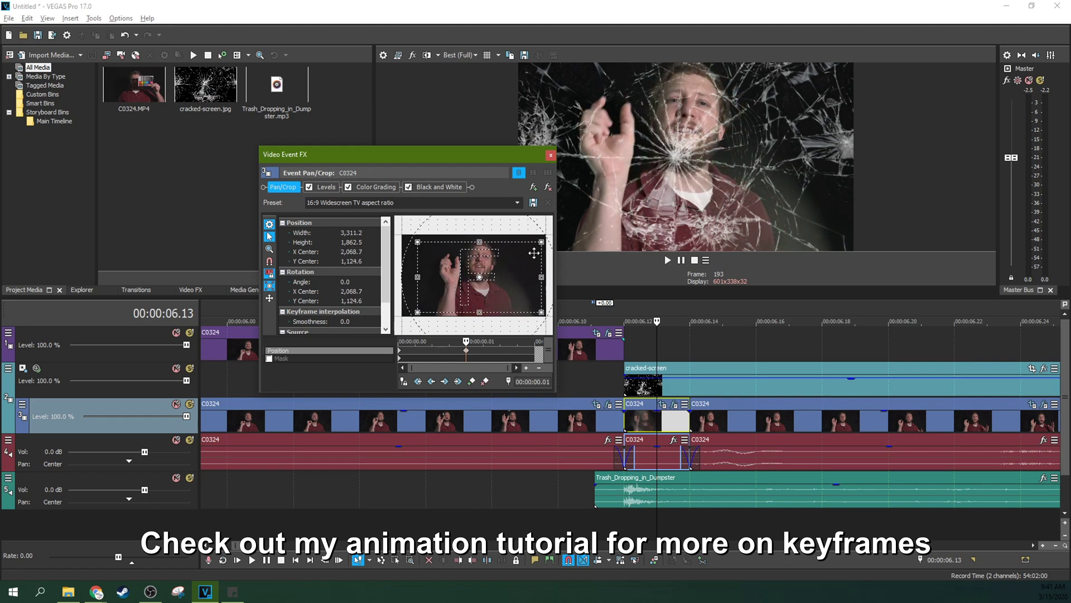
{"action": "left_click", "coordinate": [551, 155]}
{"action": "left_click", "coordinate": [590, 376]}
{"action": "key", "text": "space"}
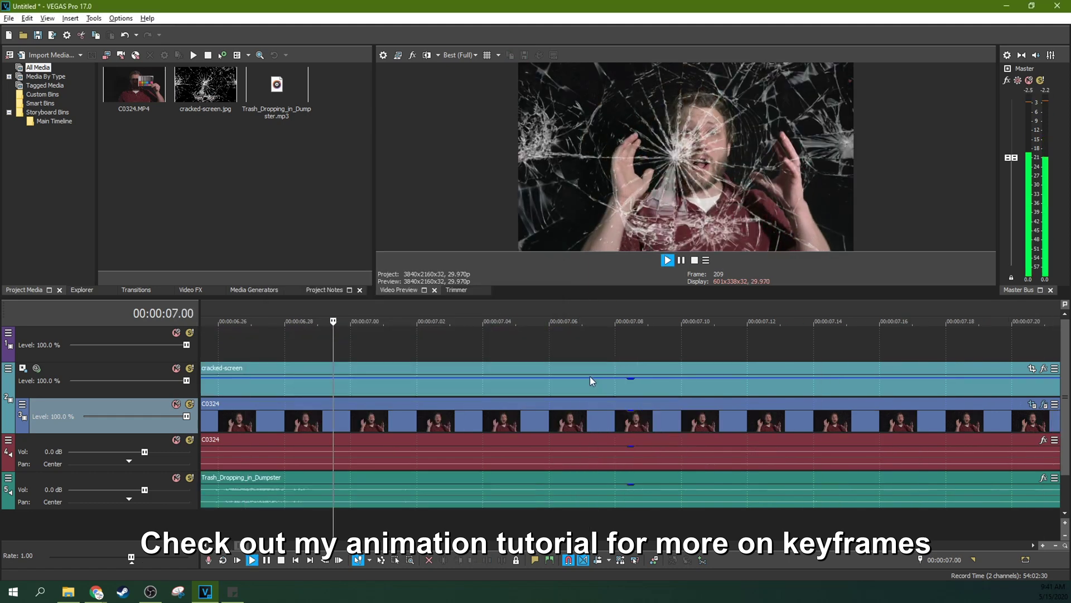
Replay the impact, then extend the short impact event rightward into the following C0324 event.
{"action": "key", "text": "space"}
{"action": "left_click", "coordinate": [524, 375]}
{"action": "key", "text": "space"}
{"action": "key", "text": "space"}
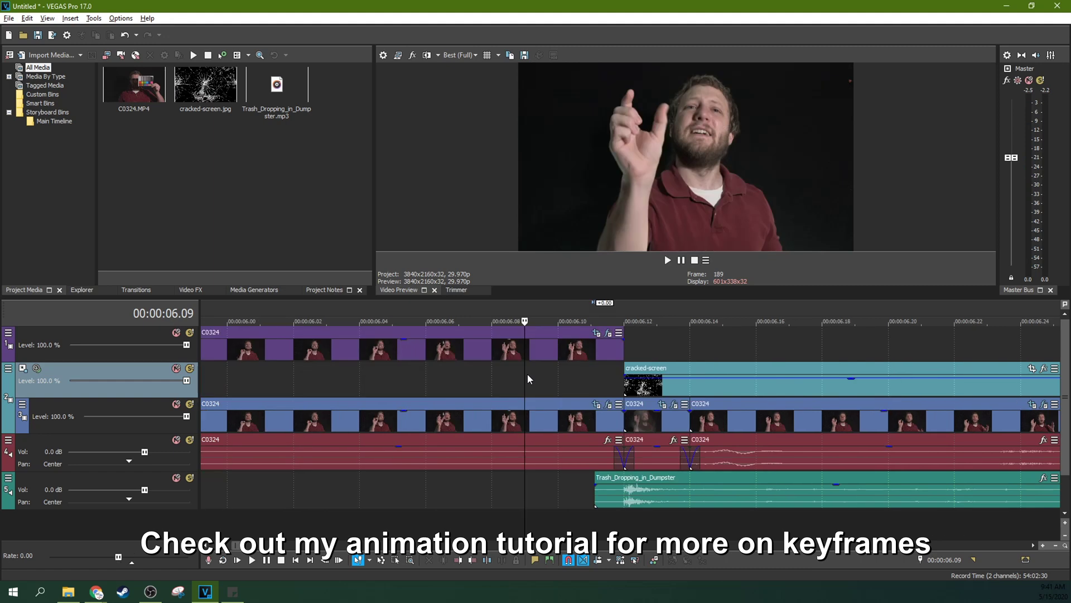
{"action": "key", "text": "space"}
{"action": "key", "text": "space"}
{"action": "left_click_drag", "start_coordinate": [795, 420], "coordinate": [821, 424]}
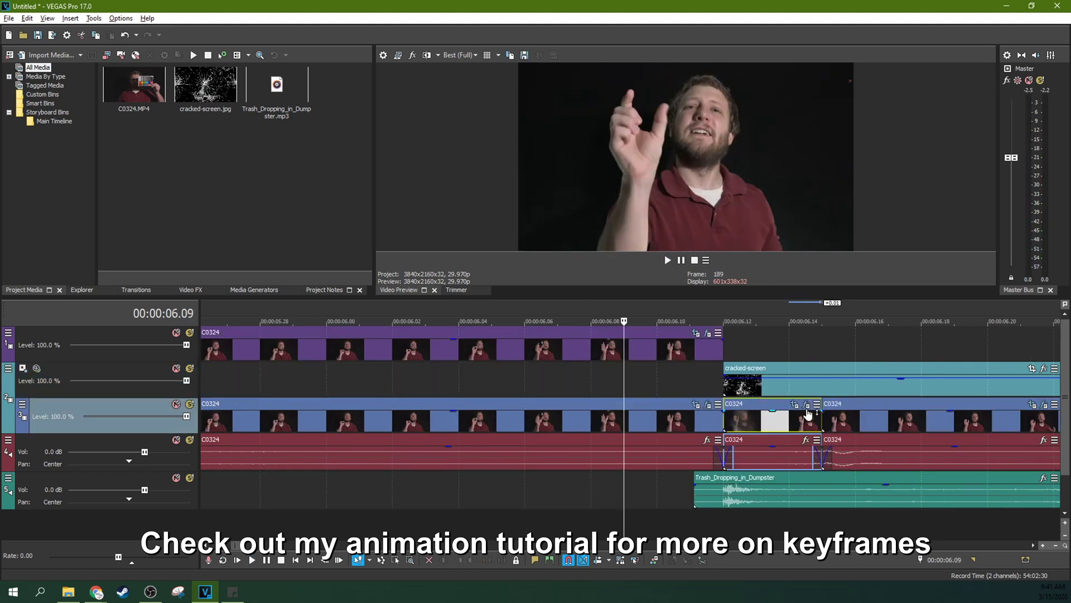
At 00:00:00.03, shift the impact's Pan/Crop framing left and up to X 1,756.4, Y 1,020.5, then preview.
{"action": "left_click", "coordinate": [795, 404]}
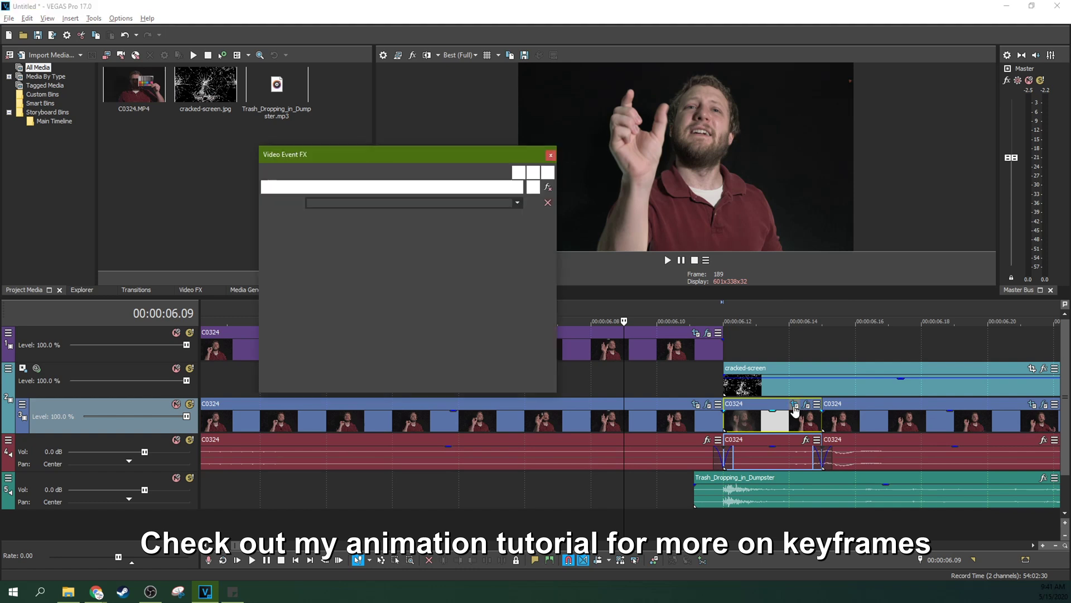
{"action": "left_click", "coordinate": [527, 348]}
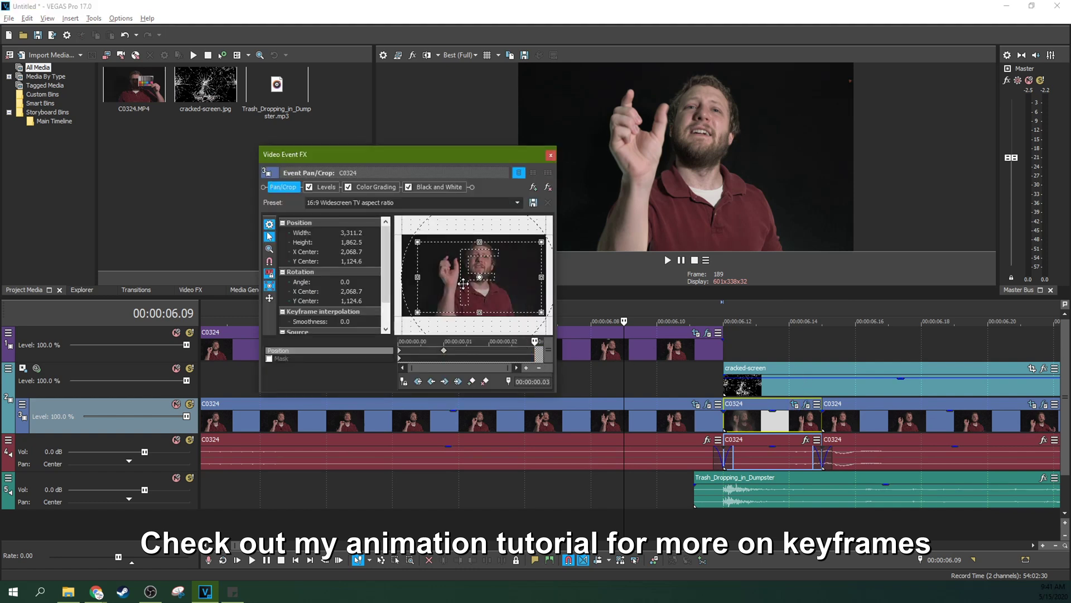
{"action": "left_click_drag", "start_coordinate": [501, 273], "coordinate": [490, 269]}
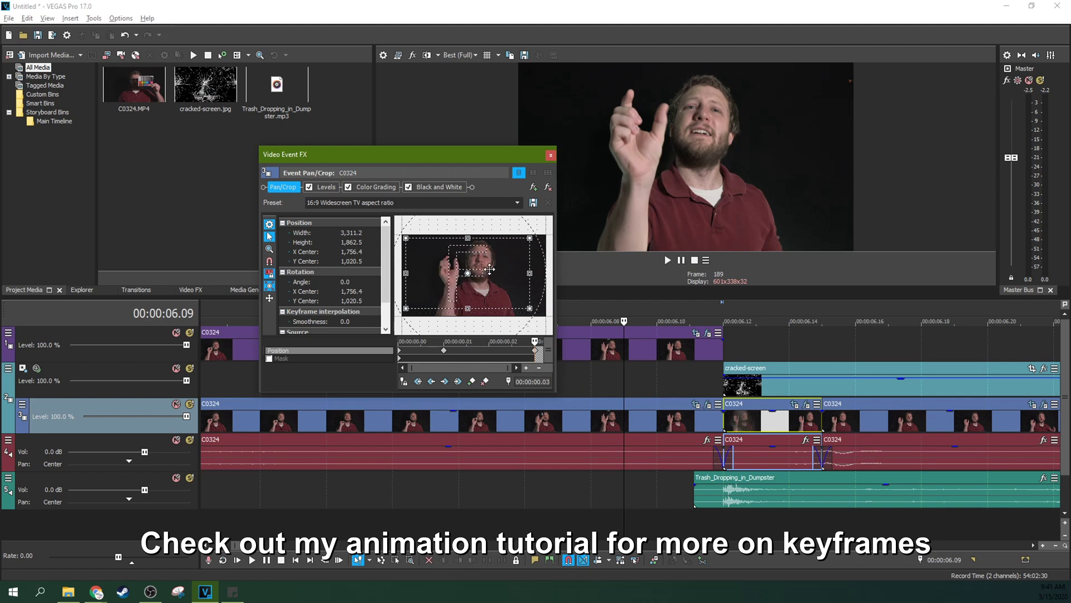
{"action": "left_click", "coordinate": [550, 154]}
{"action": "left_click", "coordinate": [669, 383]}
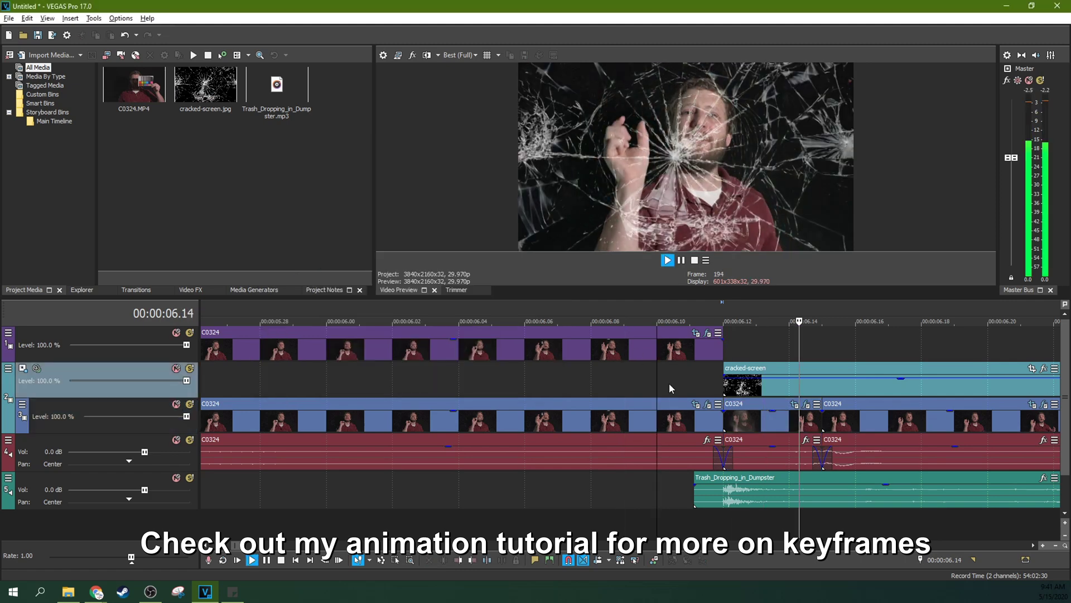
{"action": "key", "text": "space"}
{"action": "key", "text": "space"}
{"action": "key", "text": "space"}
{"action": "key", "text": "space"}
{"action": "scroll", "coordinate": [514, 390], "scroll_direction": "down", "scroll_amount": 3}
{"action": "left_click", "coordinate": [515, 391]}
{"action": "key", "text": "space"}
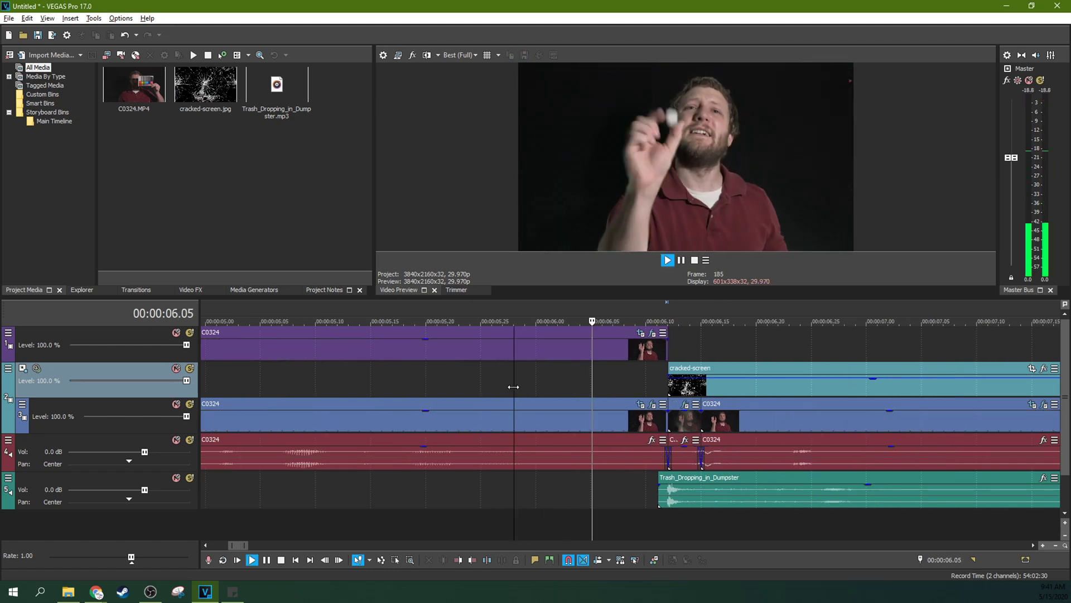
{"action": "left_click", "coordinate": [681, 260]}
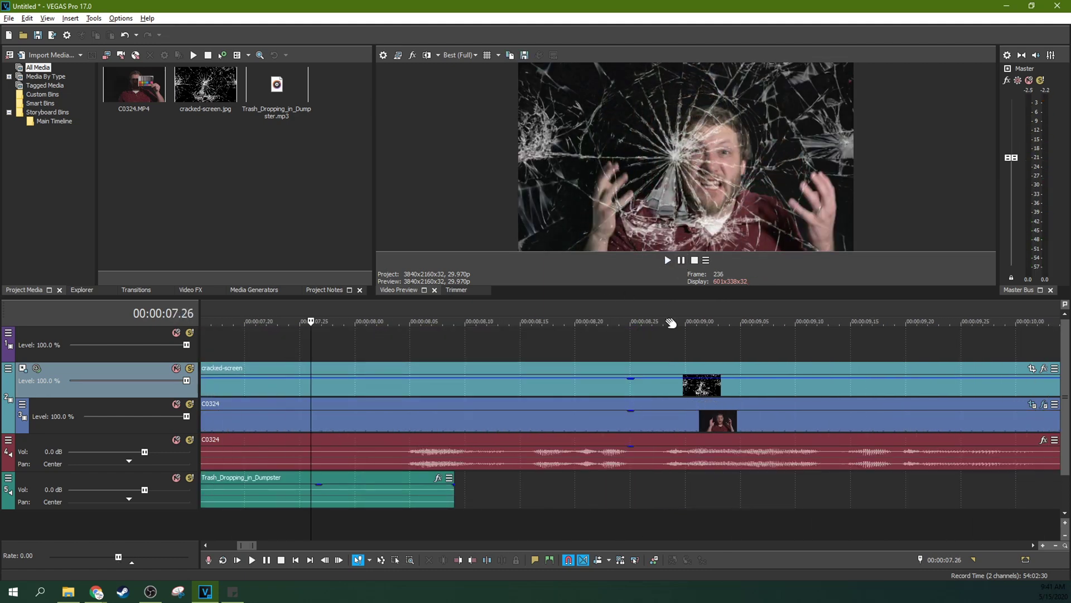
{"action": "scroll", "coordinate": [671, 322], "scroll_direction": "down", "scroll_amount": 3}
{"action": "scroll", "coordinate": [671, 322], "scroll_direction": "down", "scroll_amount": 2}
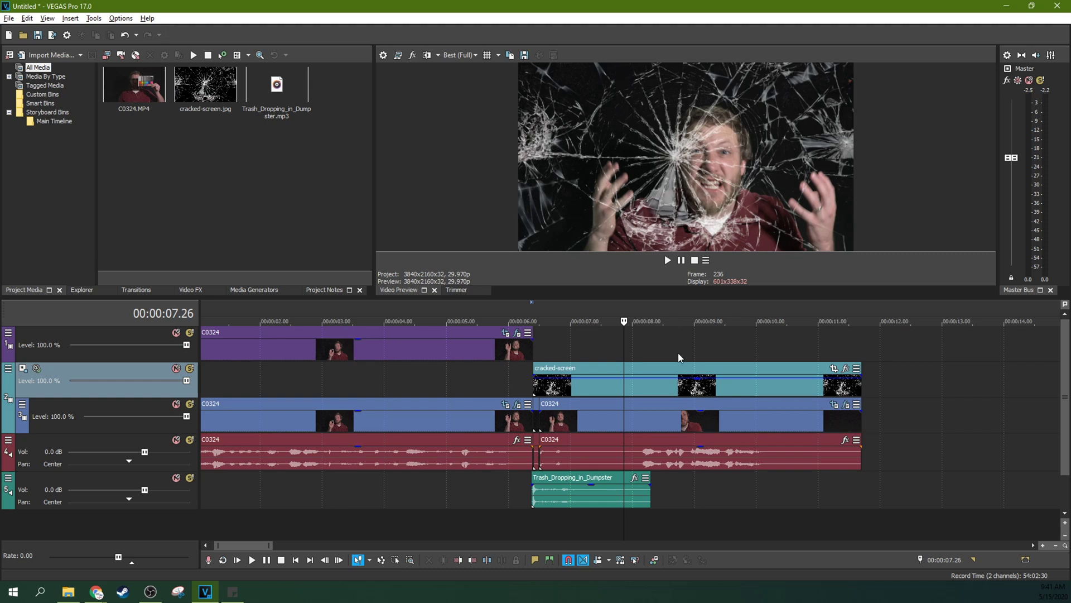
{"action": "scroll", "coordinate": [486, 401], "scroll_direction": "up", "scroll_amount": 2}
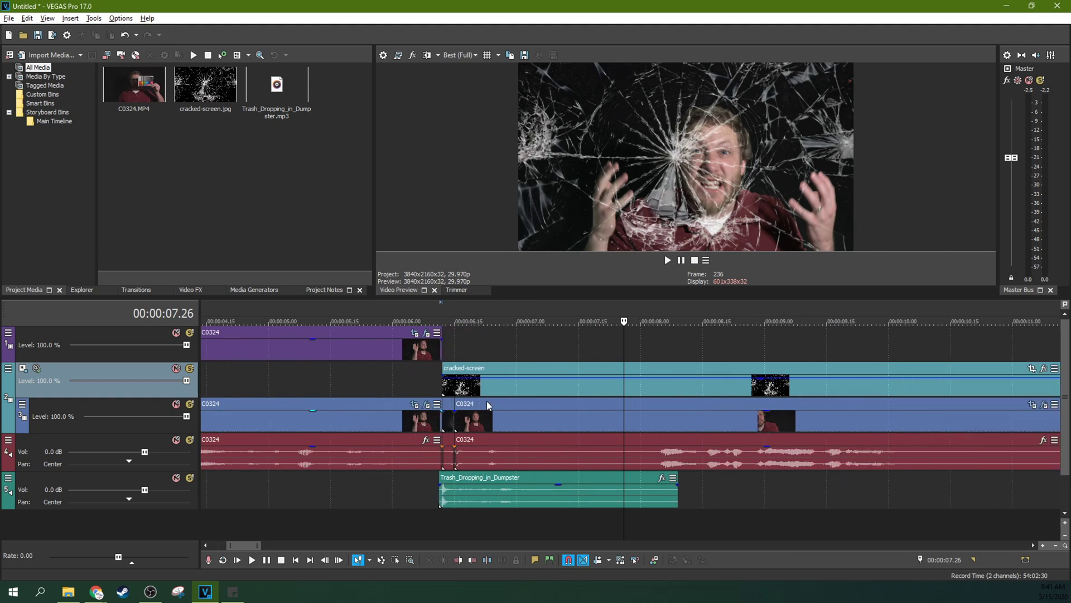